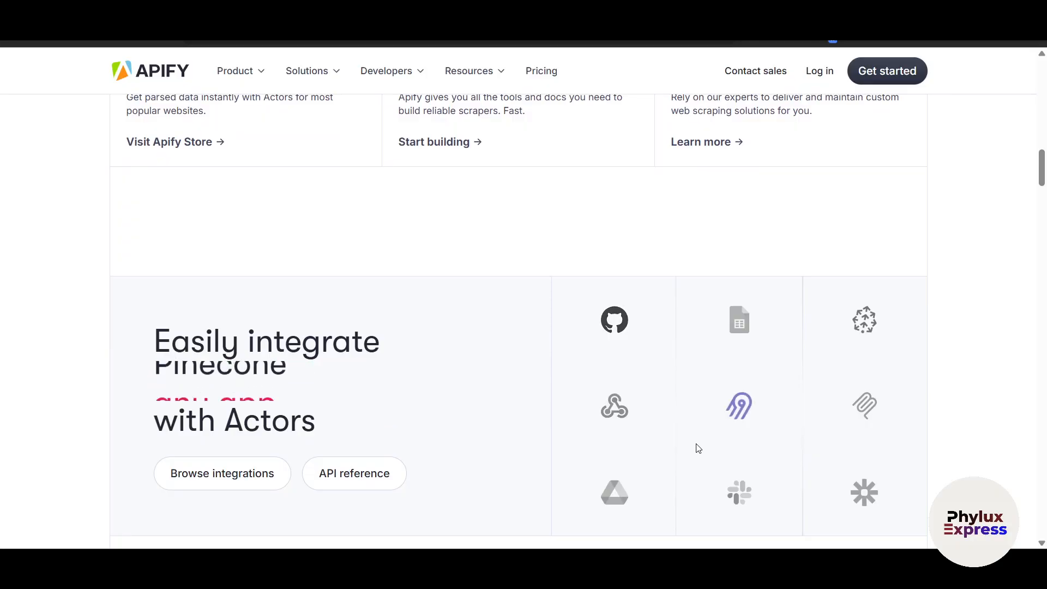
Look through the Apify homepage from its integrations section to the footer and back up to the main Actor search.
scroll(617, 432, "down", 10)
scroll(617, 433, "down", 12)
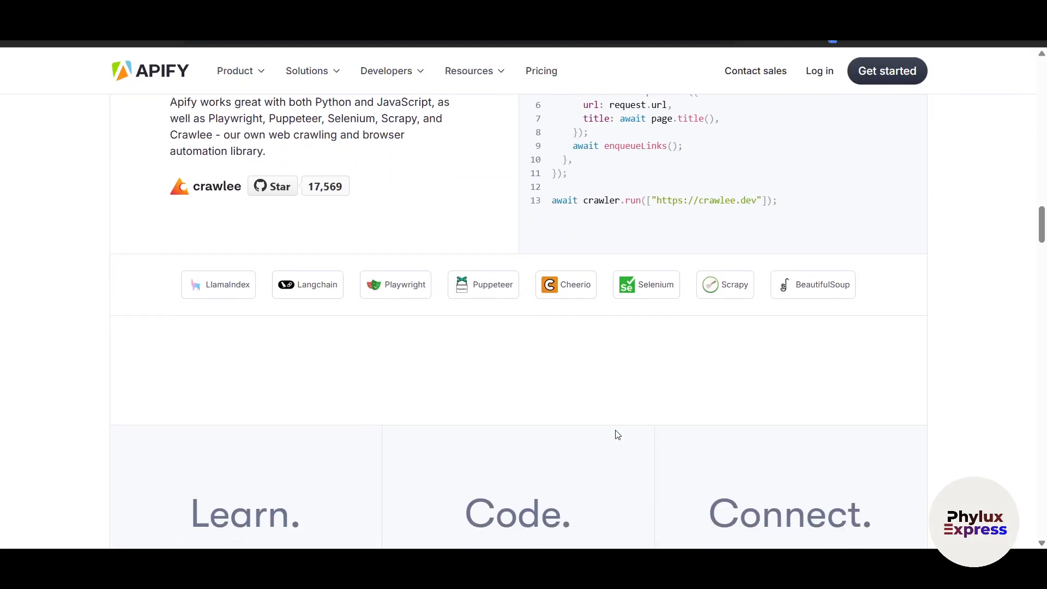
scroll(617, 434, "down", 4)
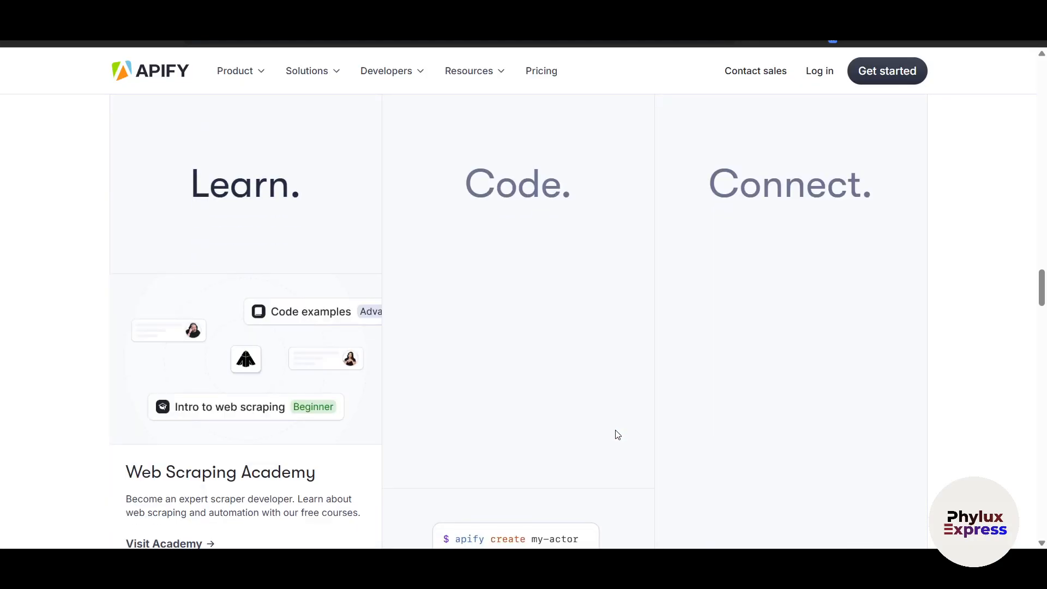
scroll(616, 436, "down", 15)
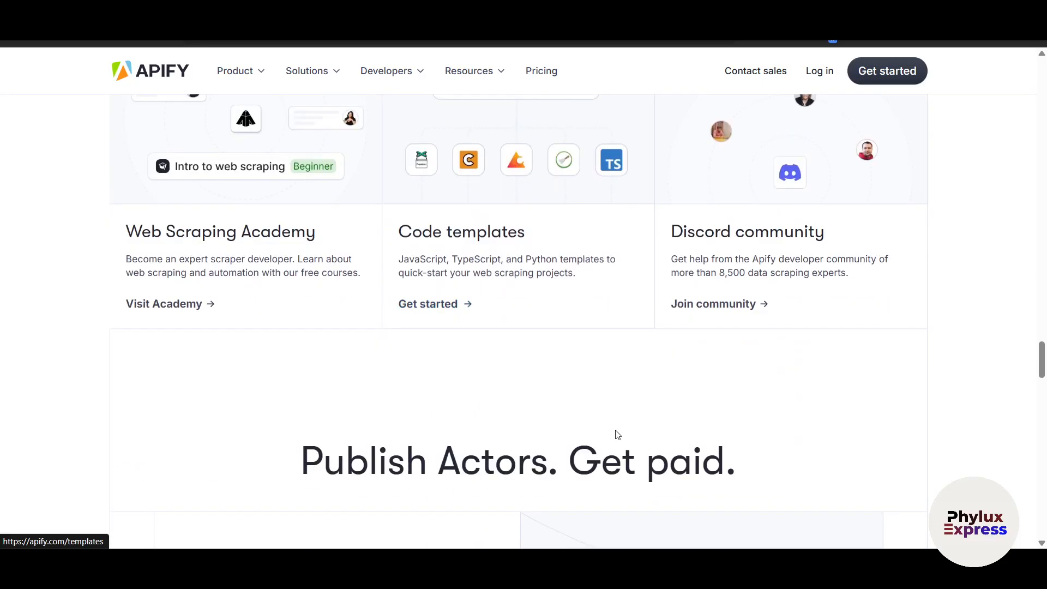
scroll(616, 430, "down", 13)
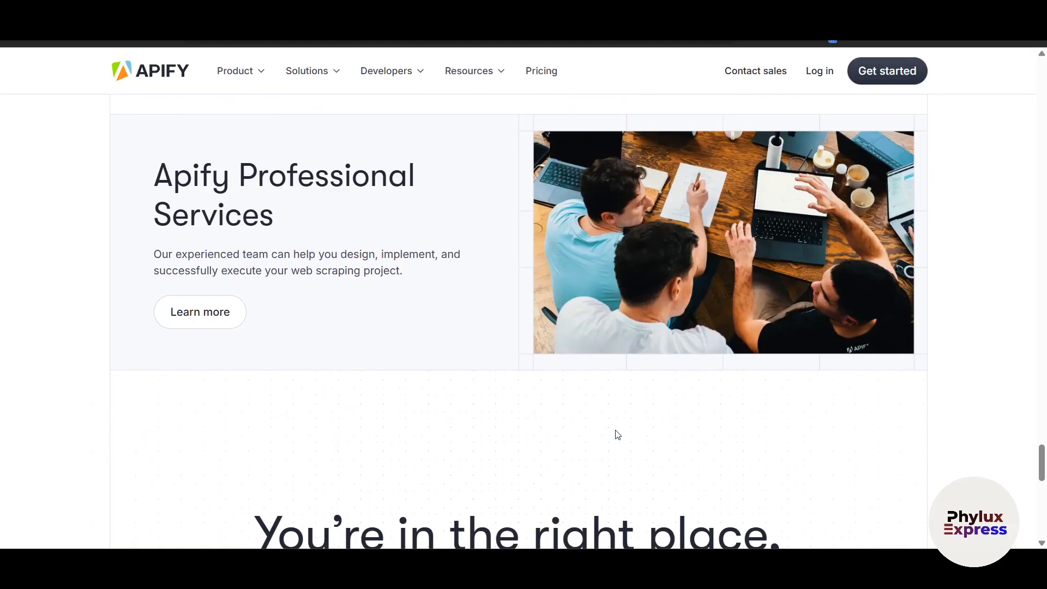
scroll(617, 434, "down", 12)
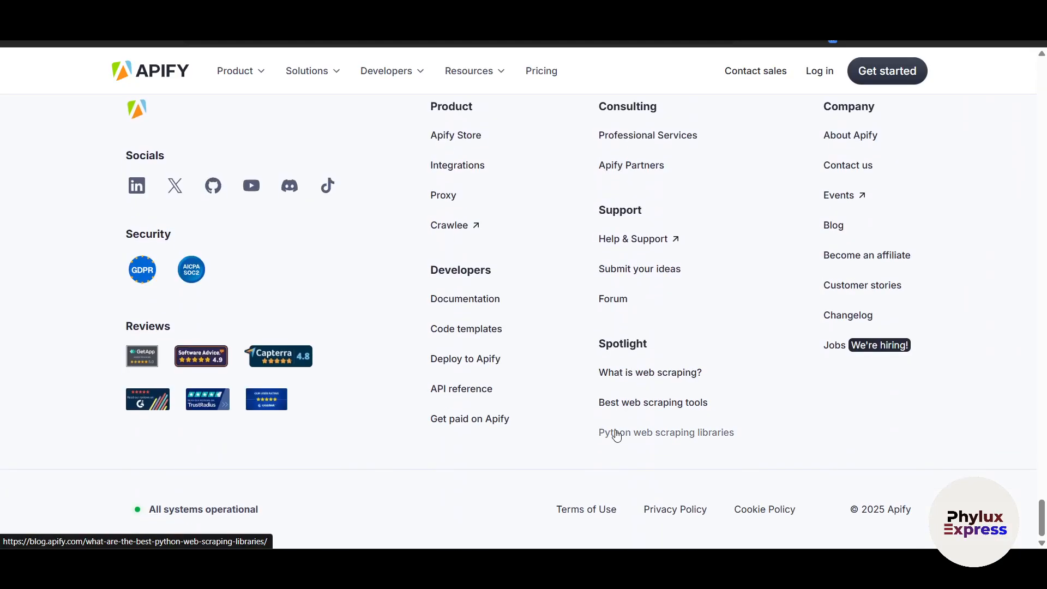
scroll(616, 434, "up", 20)
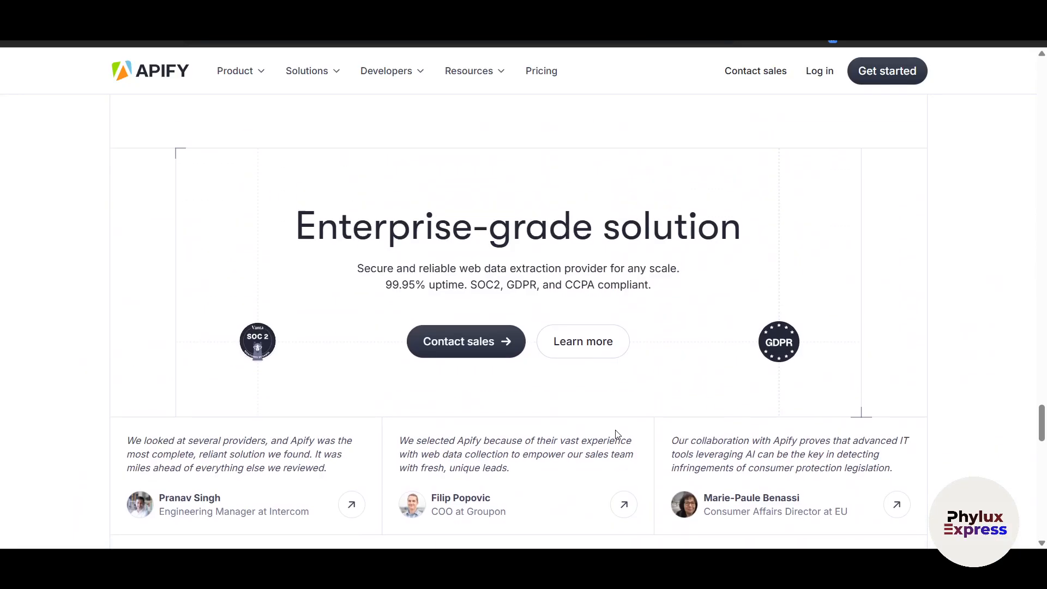
scroll(617, 434, "up", 12)
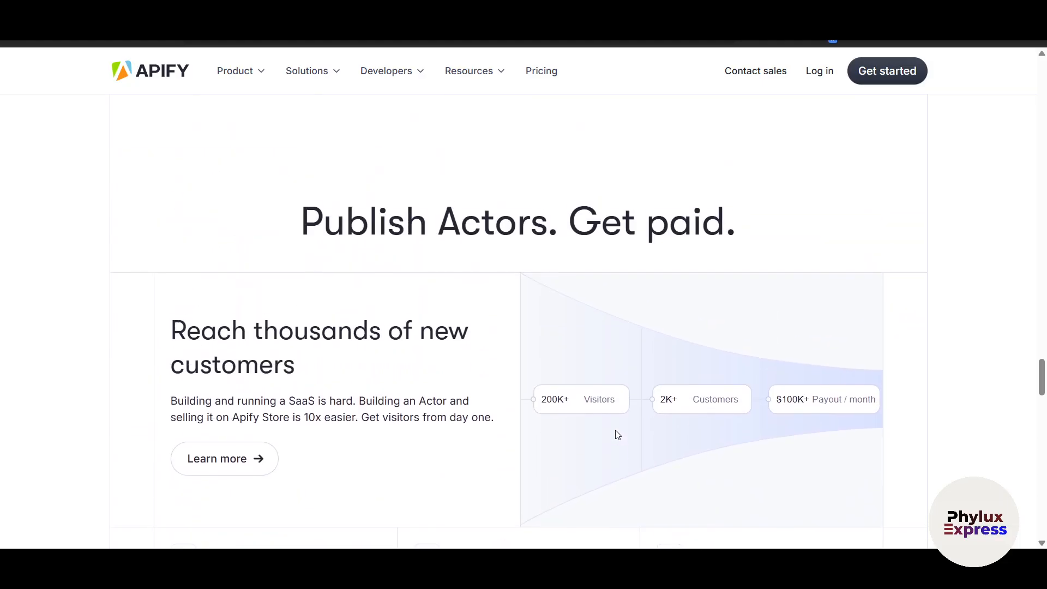
scroll(617, 435, "up", 3)
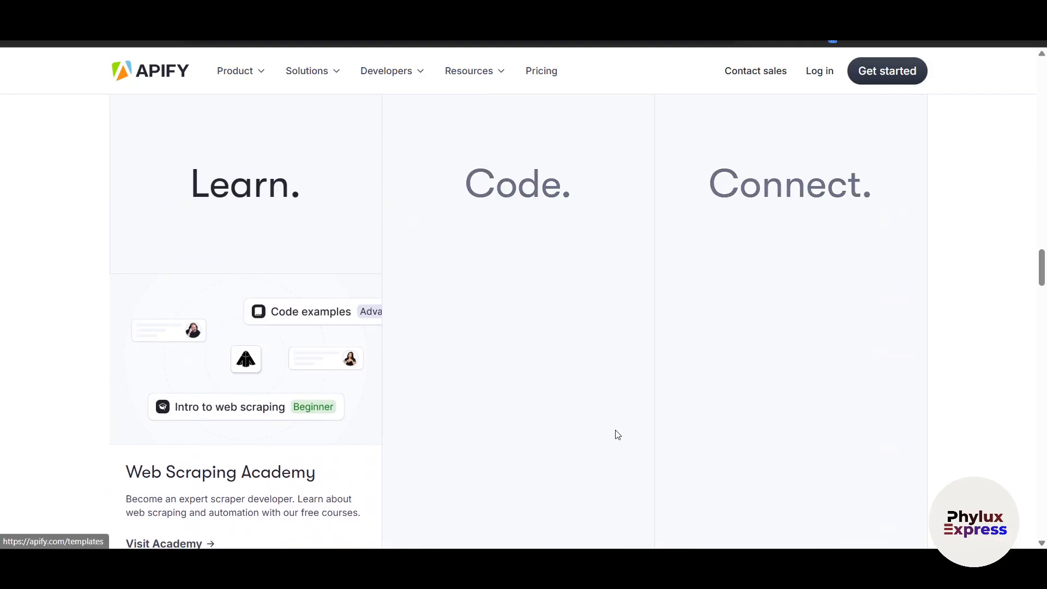
scroll(617, 435, "up", 5)
scroll(617, 435, "up", 15)
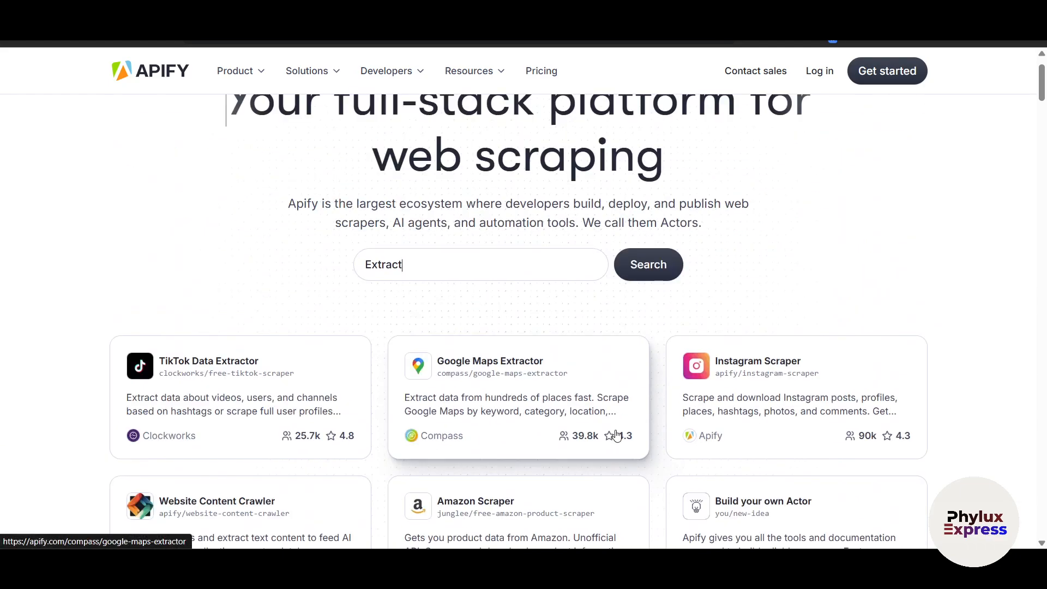
Reopen the Apify site from the Google results and compare its pricing plans under annual and monthly billing.
key("alt+Left")
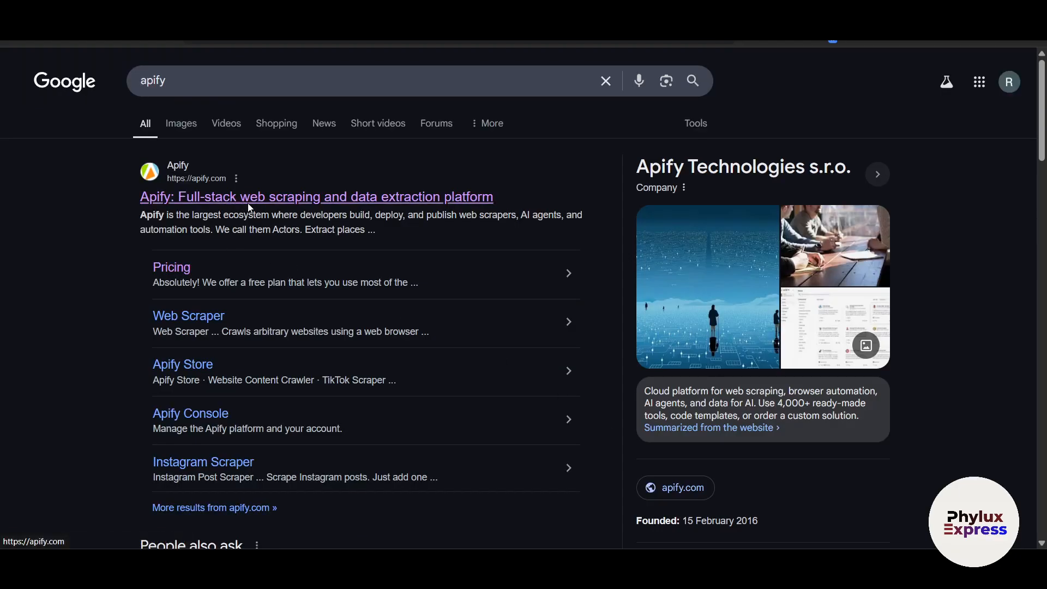
left_click(246, 200)
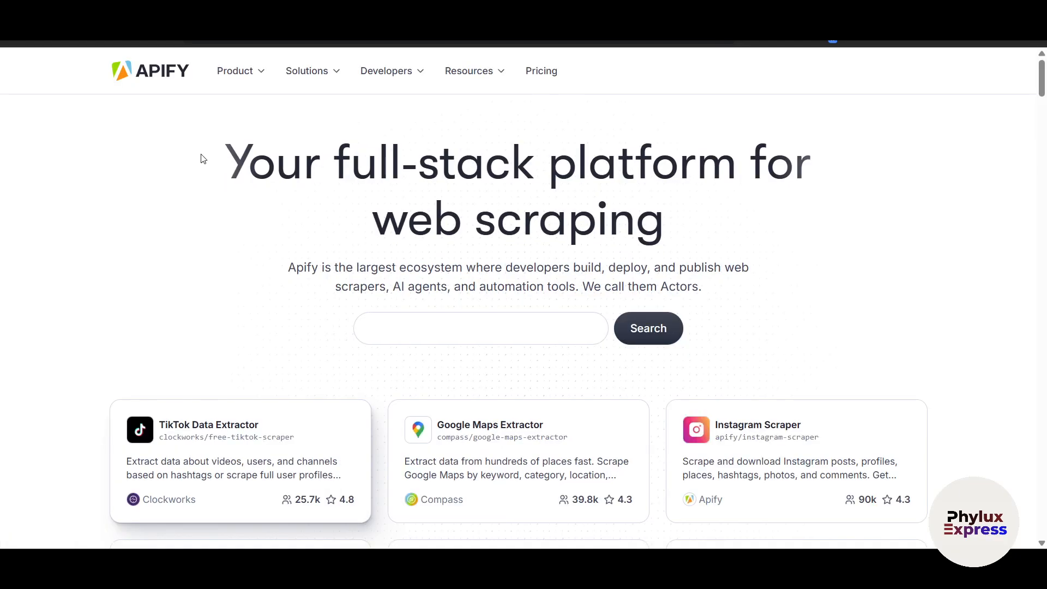
left_click(540, 72)
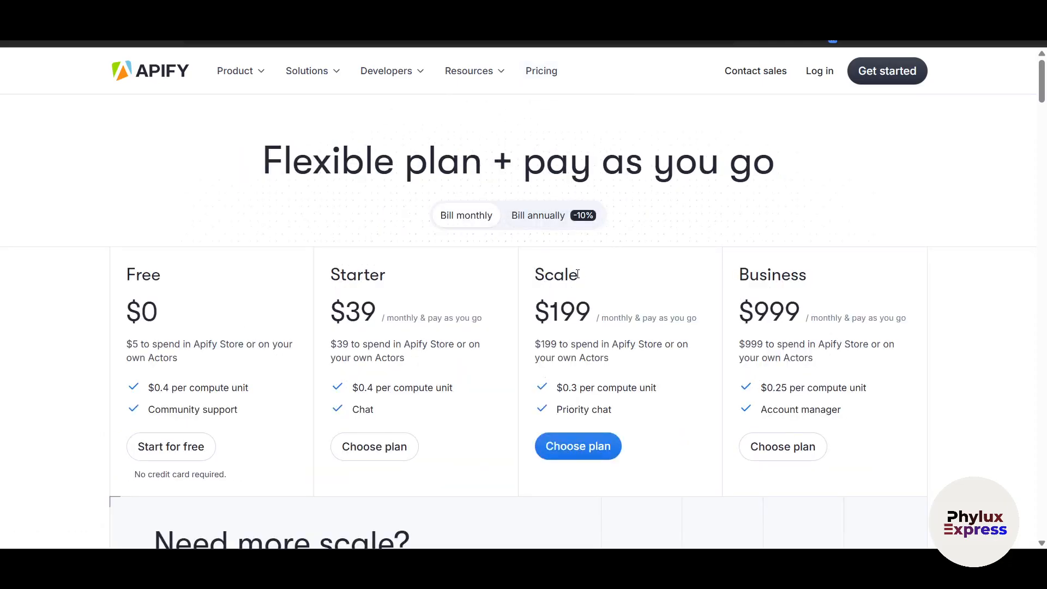
scroll(265, 405, "down", 3)
scroll(253, 383, "up", 3)
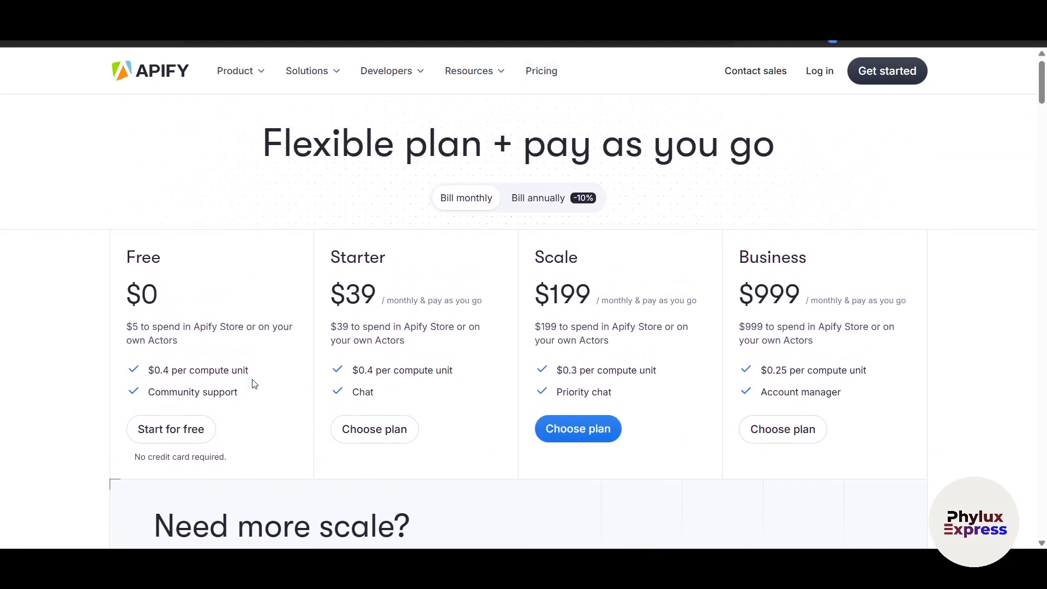
left_click(528, 217)
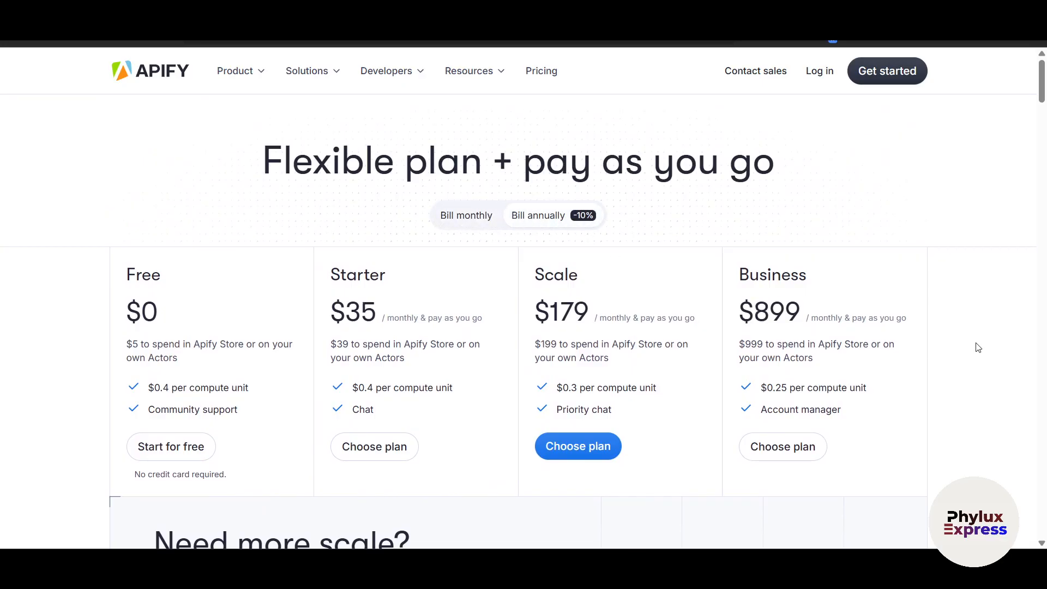
left_click(460, 218)
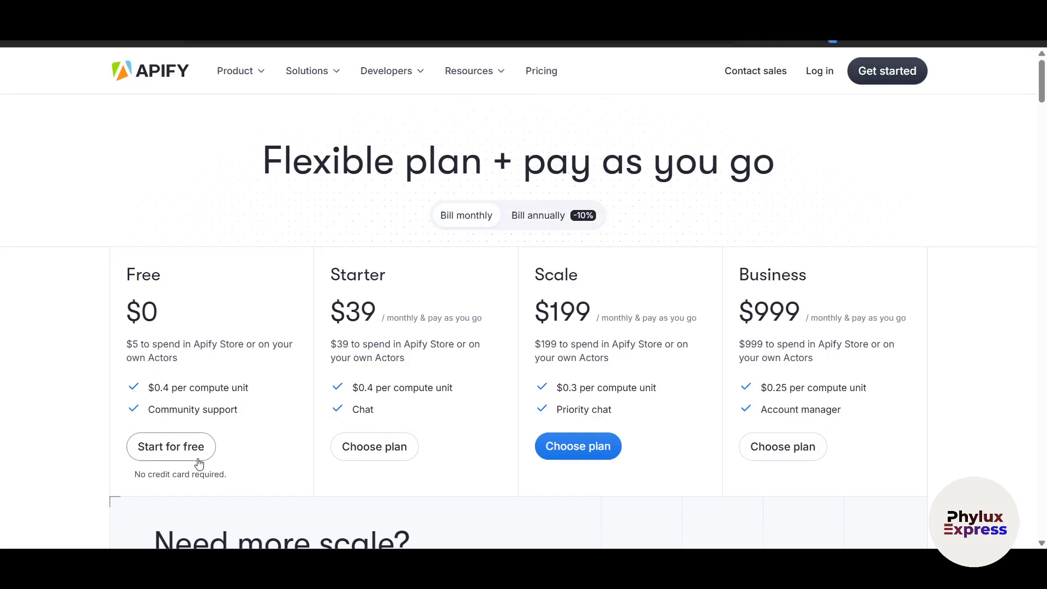
Start the Free plan and sign in to Apify with an existing Google account, approving the sharing of account details.
left_click(165, 453)
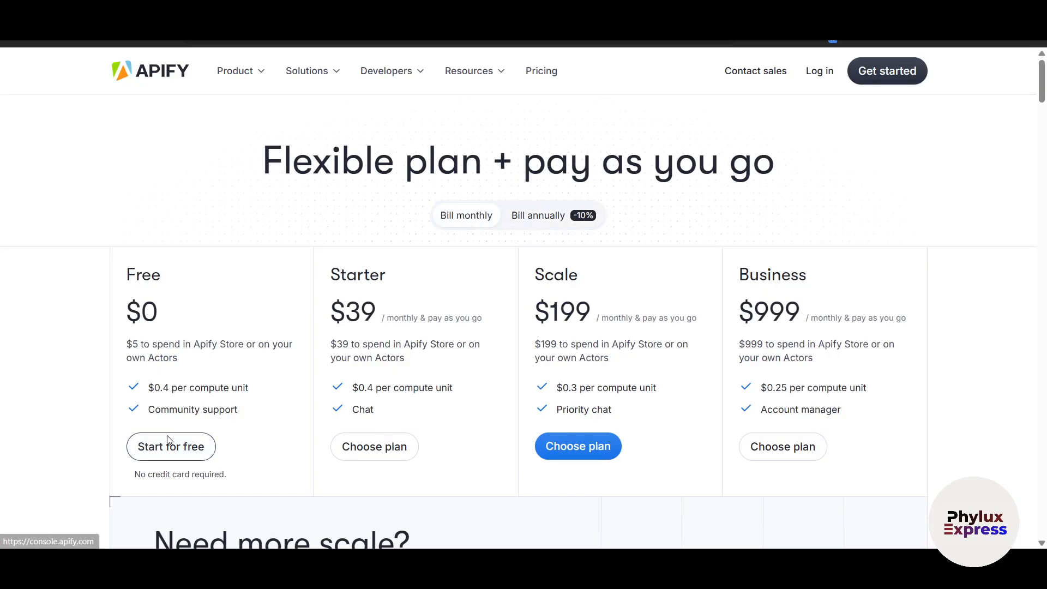
left_click(164, 448)
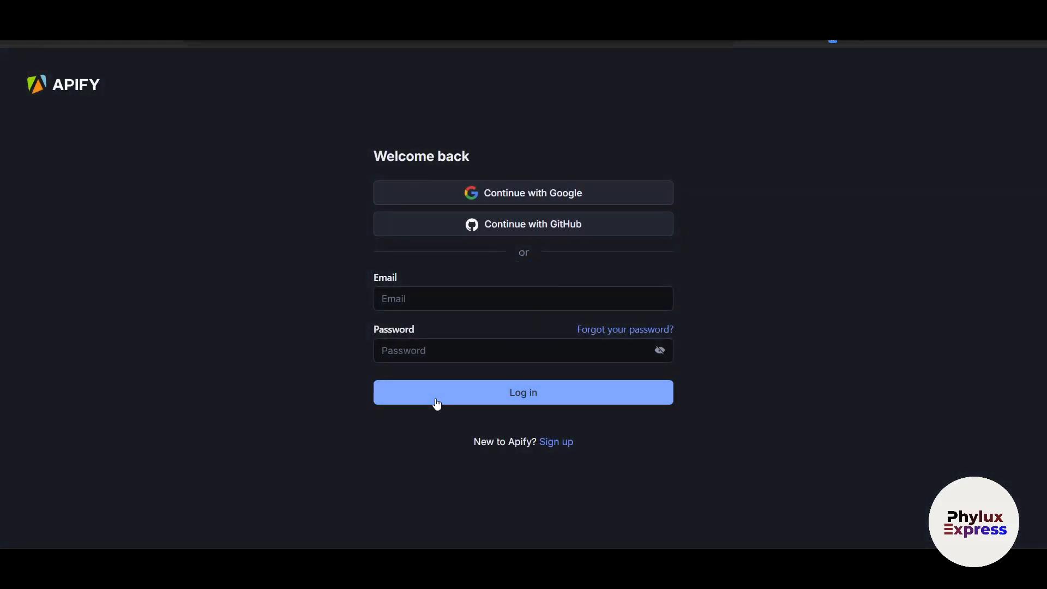
left_click(581, 191)
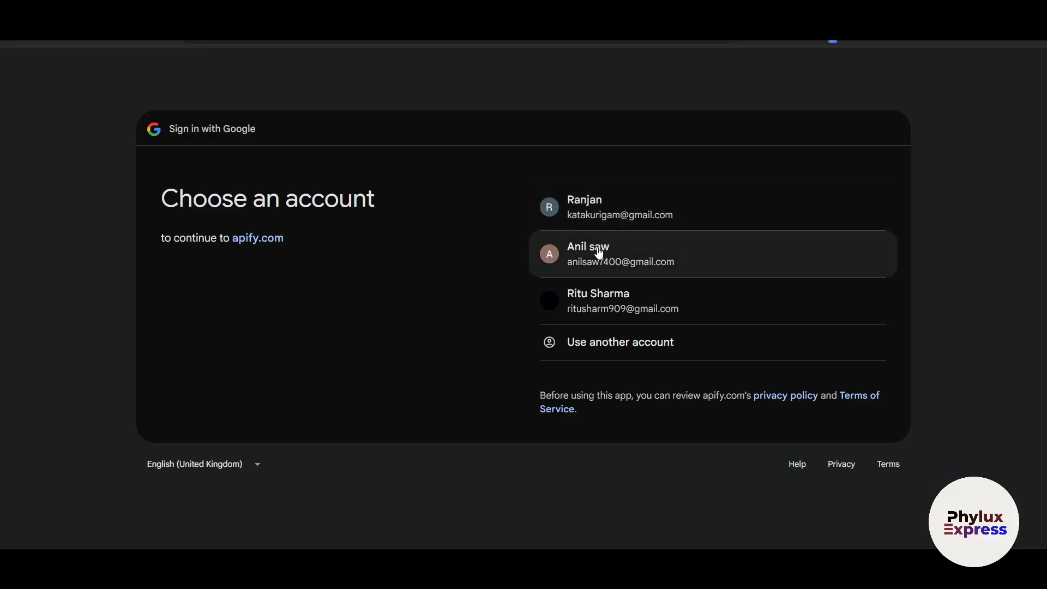
left_click(594, 255)
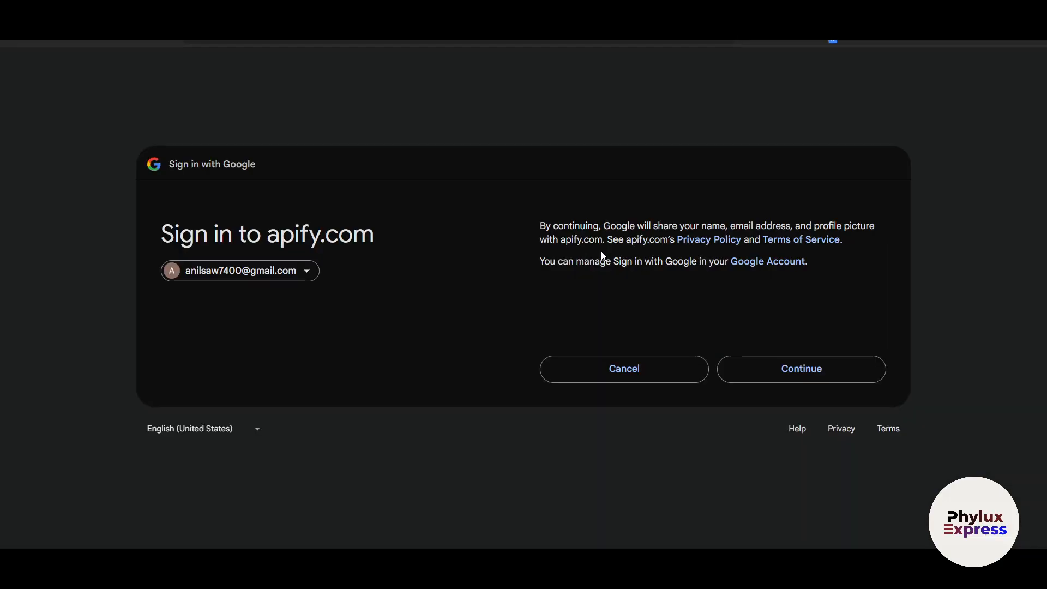
left_click(816, 365)
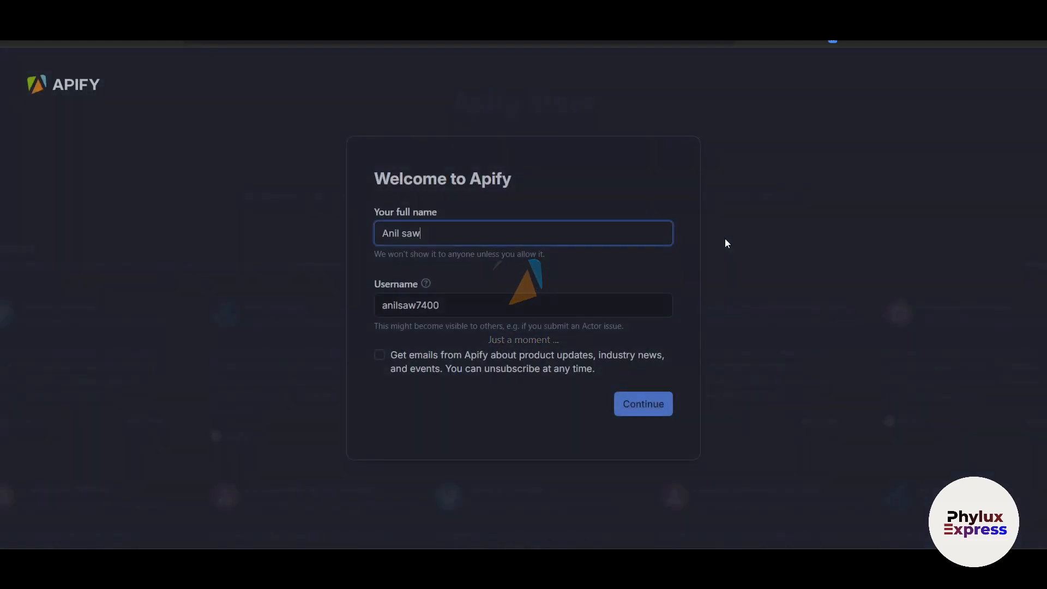
Replace the full name and username in the welcome form, leave the email updates unselected, and continue to the console.
left_click_drag(442, 237, 361, 245)
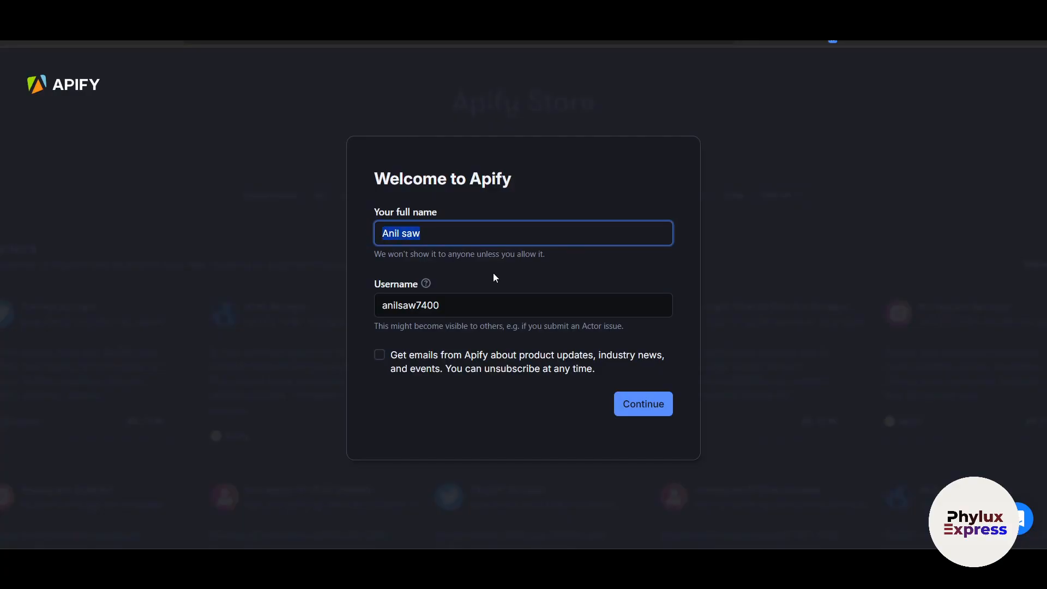
type("Ron Ronwa")
key("Tab")
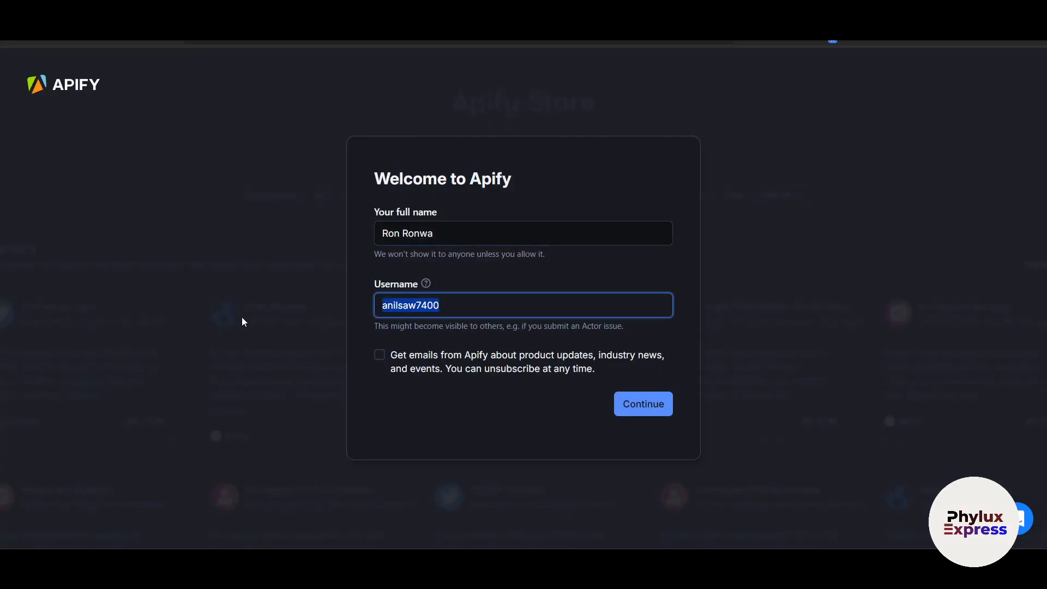
type("ronronwa")
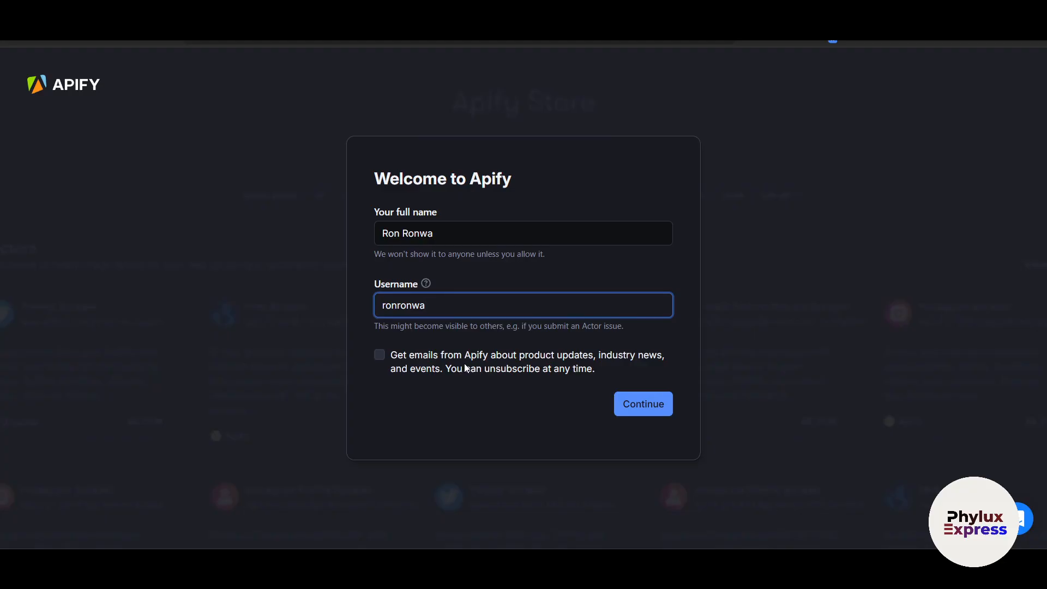
left_click(639, 409)
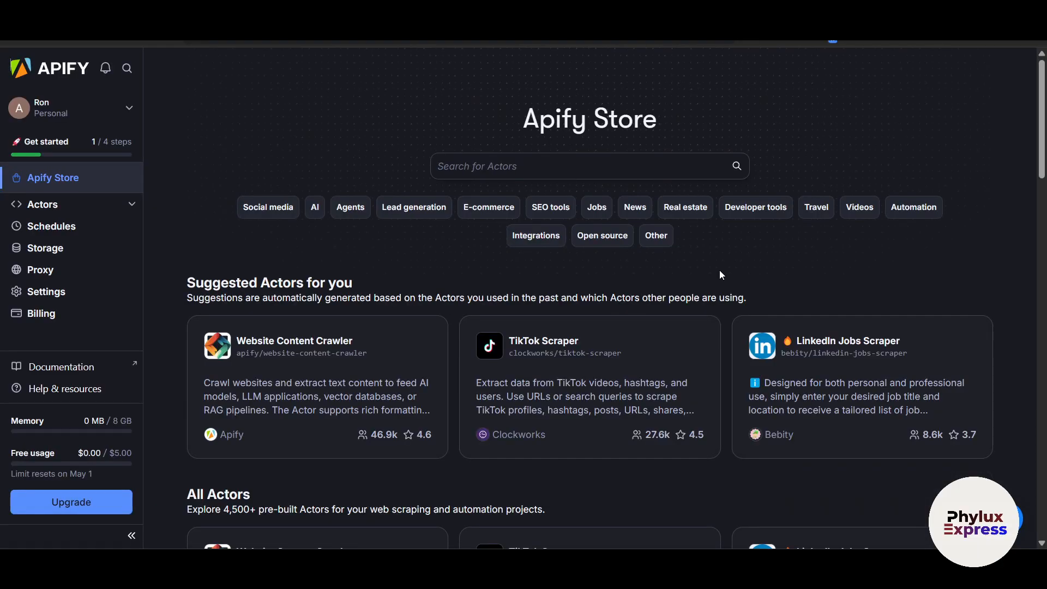
Examine the Apify Store's suggested, general, developer-tool and community Actors, along with its featured developers and Actor search.
scroll(721, 275, "down", 5)
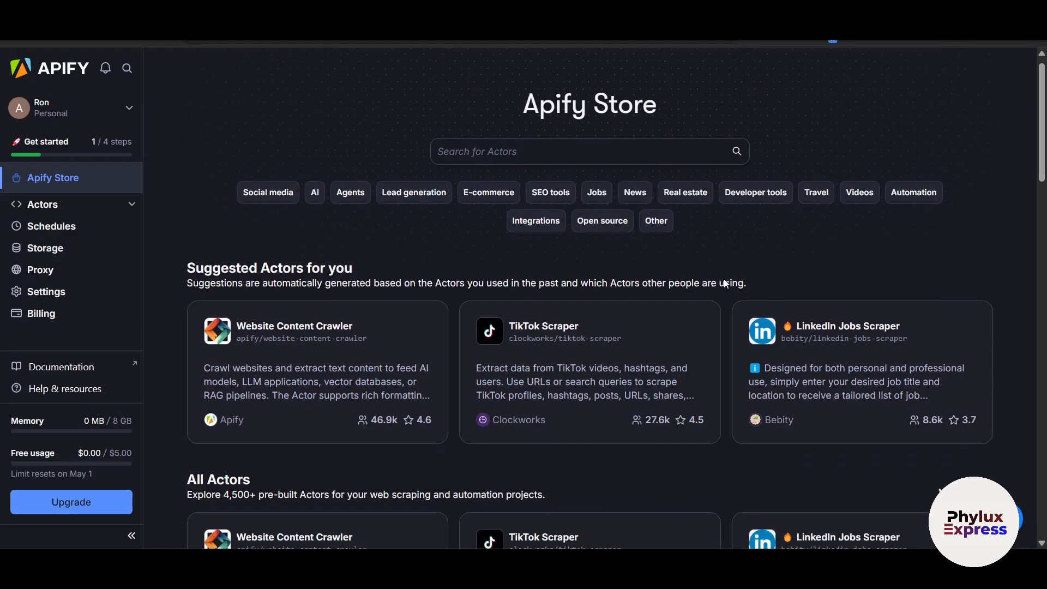
scroll(722, 292, "down", 7)
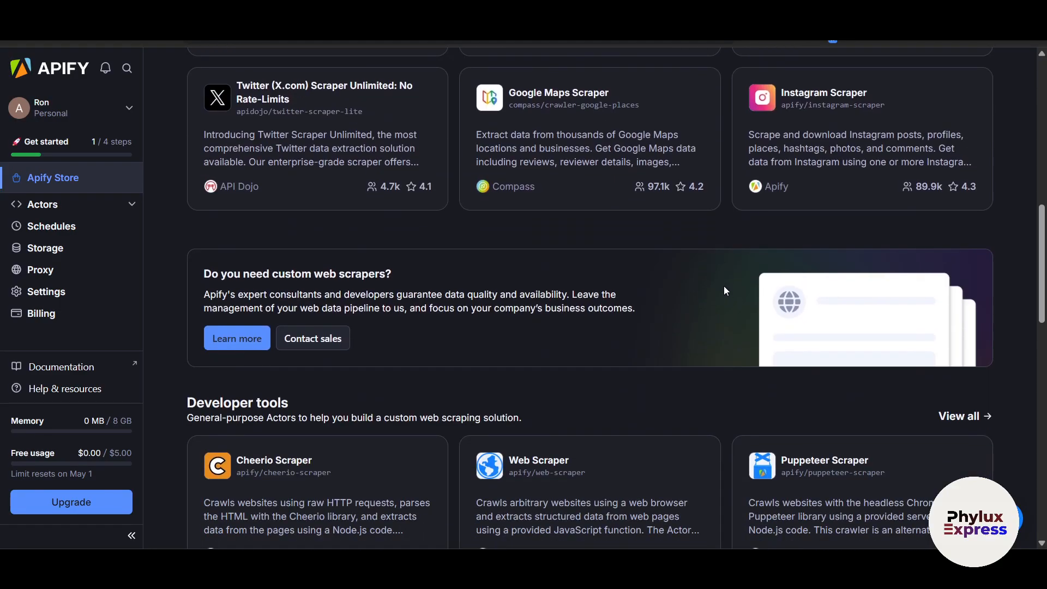
scroll(724, 289, "down", 8)
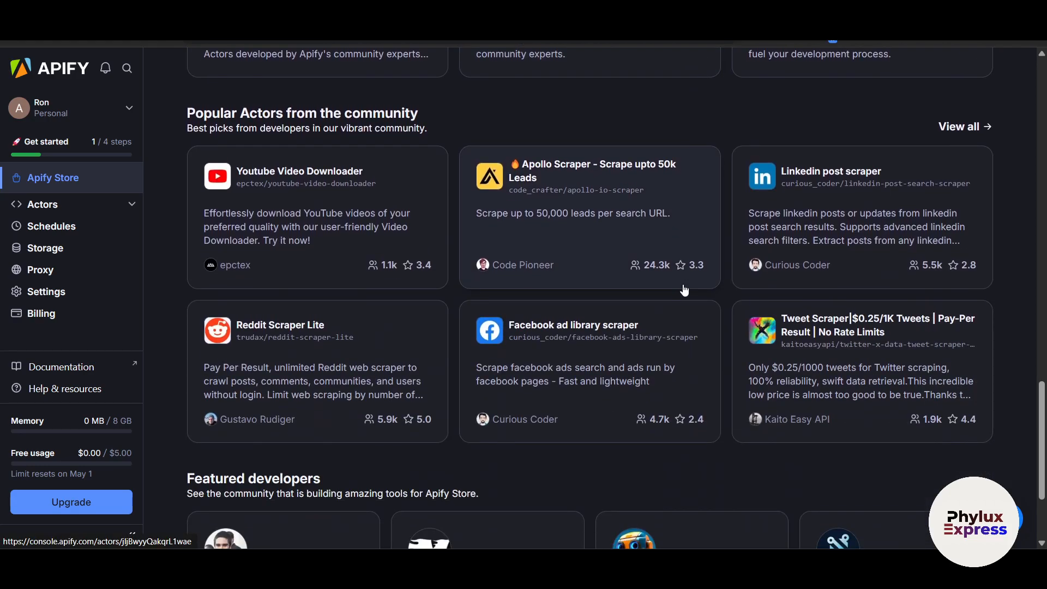
scroll(684, 290, "down", 3)
scroll(684, 290, "up", 18)
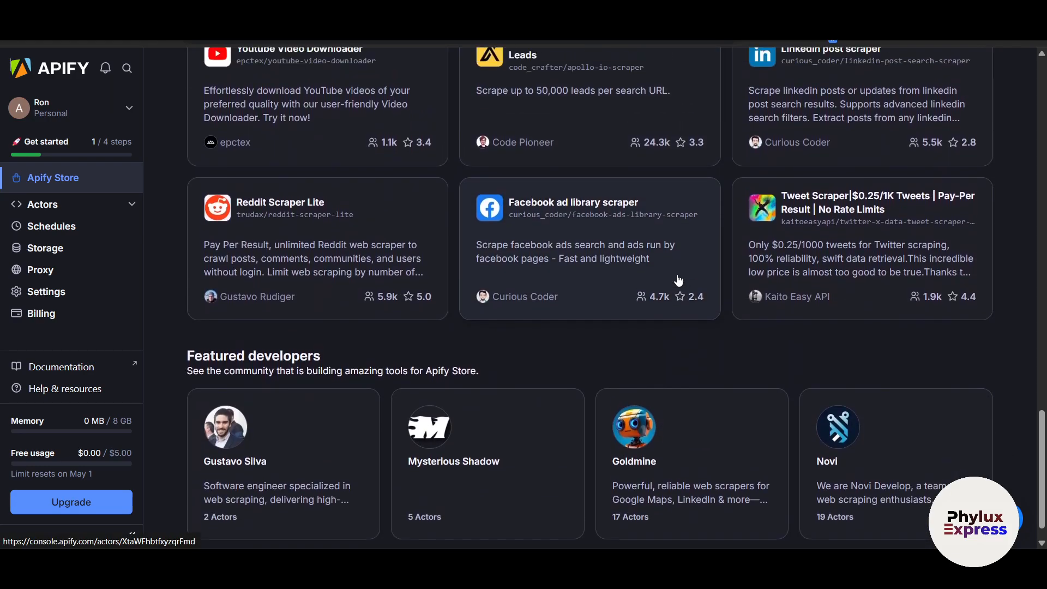
scroll(678, 279, "up", 7)
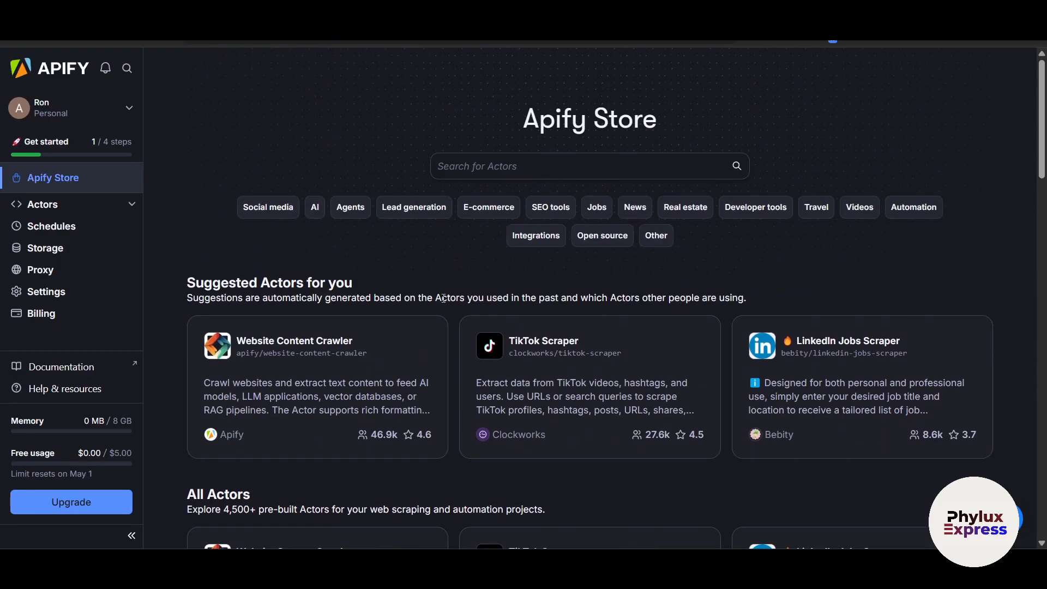
scroll(444, 298, "down", 3)
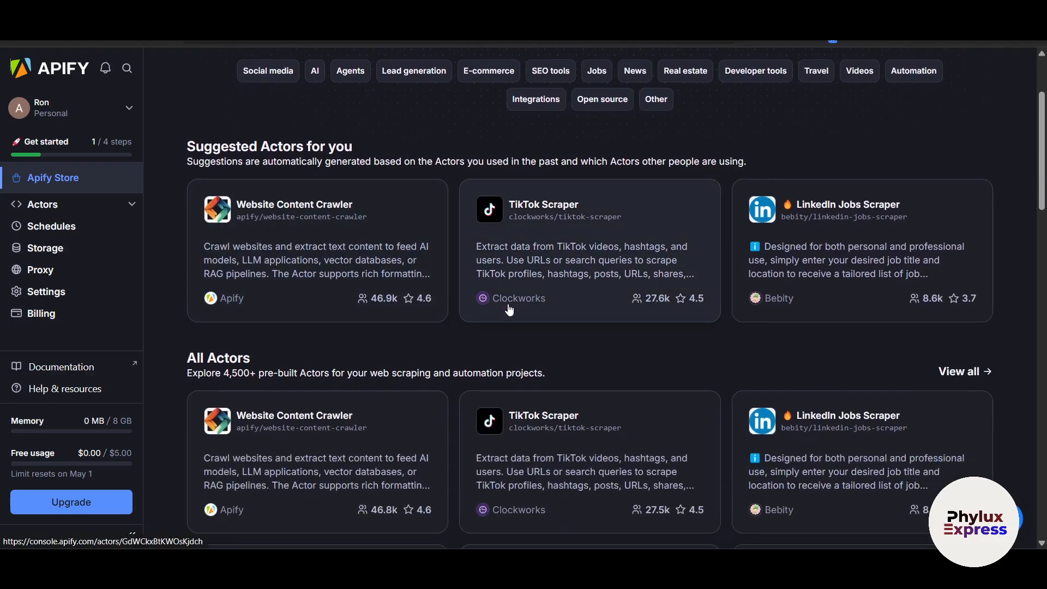
scroll(514, 310, "down", 1)
scroll(514, 311, "down", 5)
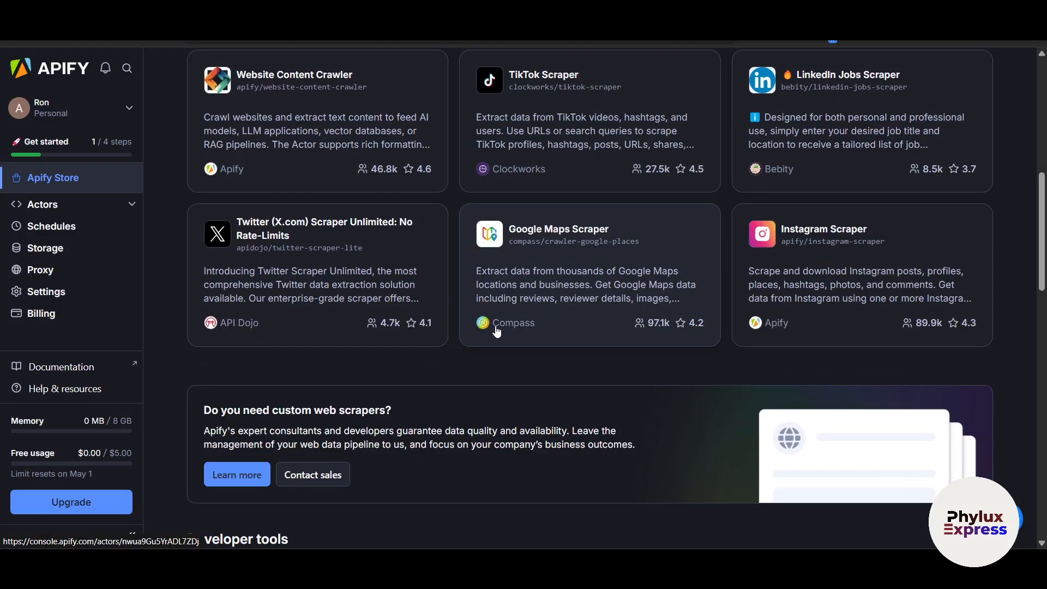
scroll(382, 354, "up", 6)
scroll(617, 336, "up", 3)
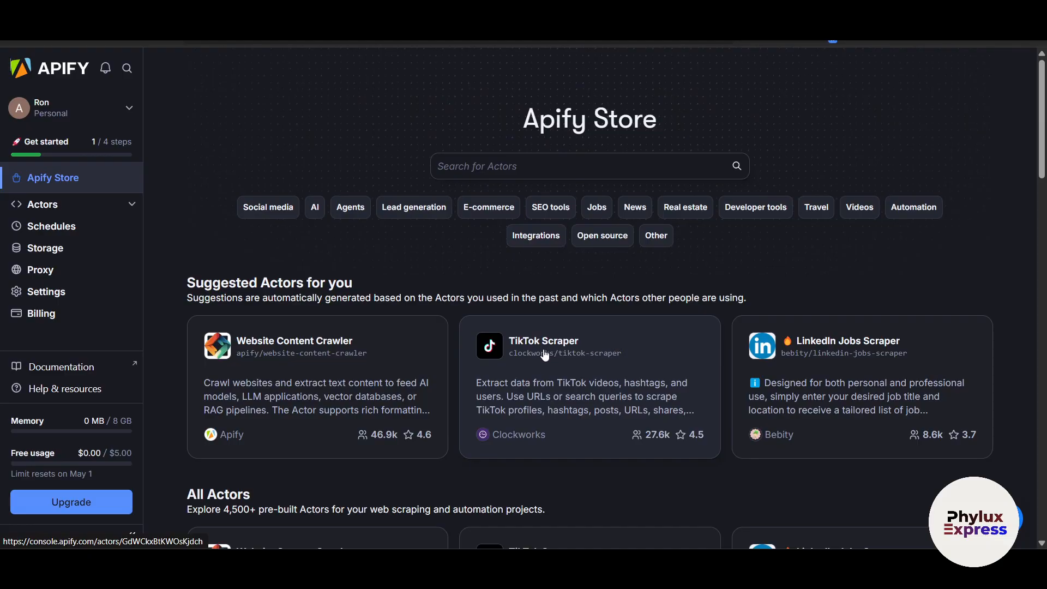
left_click(517, 169)
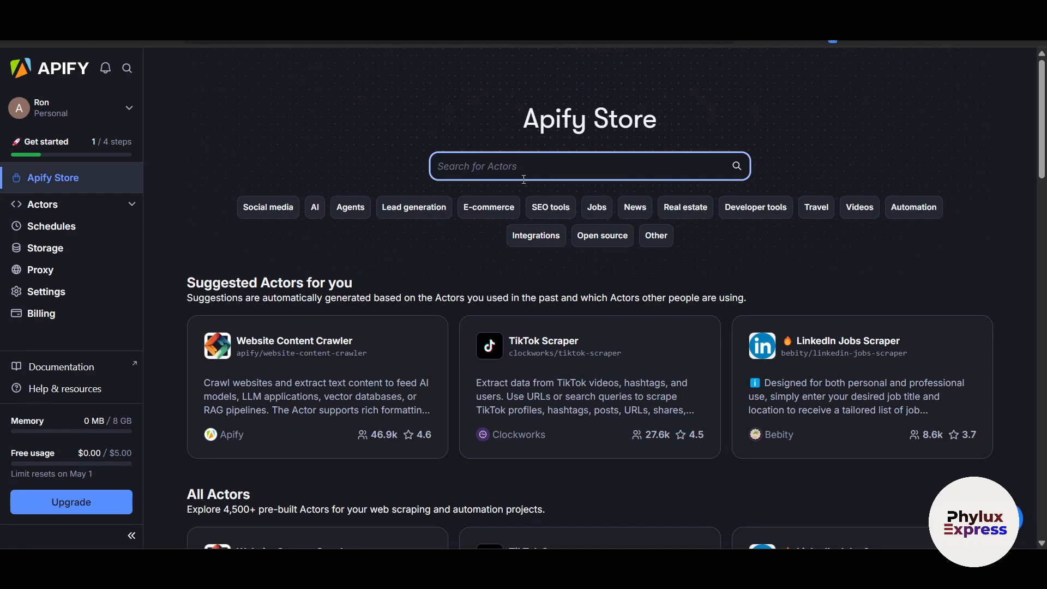
scroll(519, 352, "down", 2)
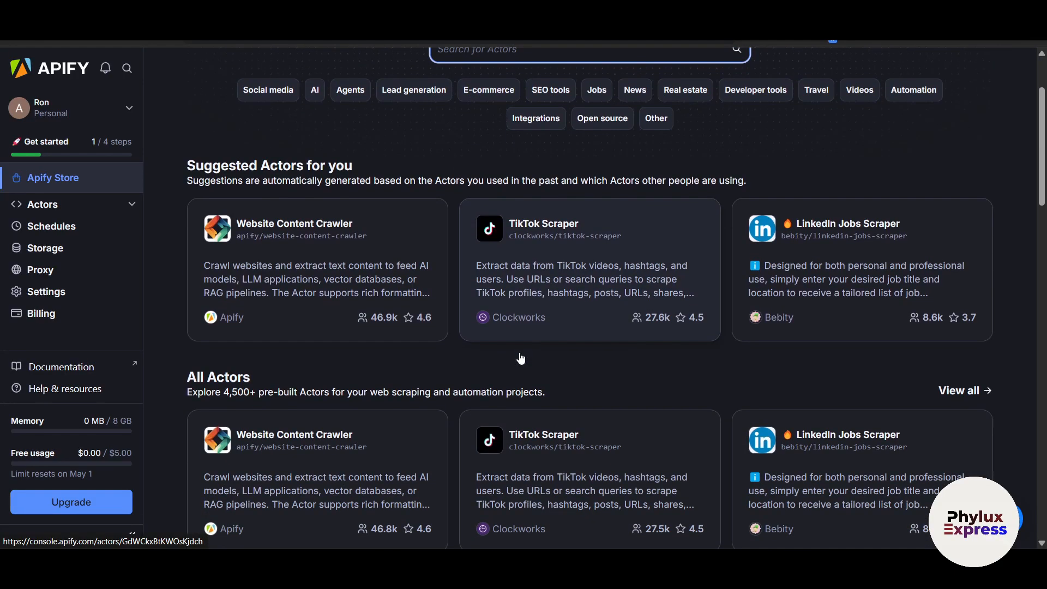
scroll(519, 352, "up", 2)
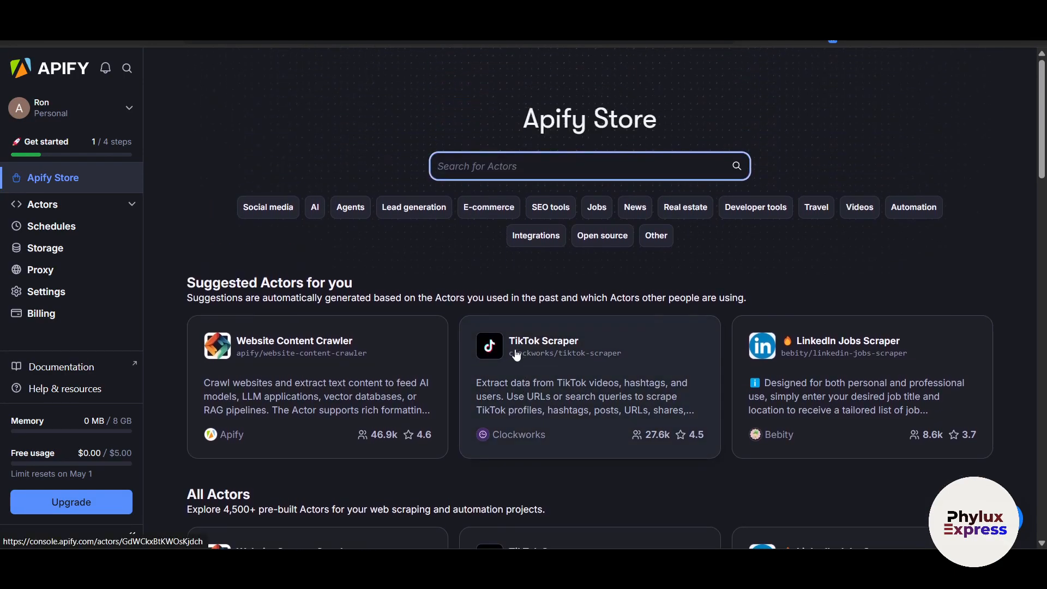
Open the YouTube Scraper Actor from the Videos category of the Apify Store.
scroll(517, 354, "down", 5)
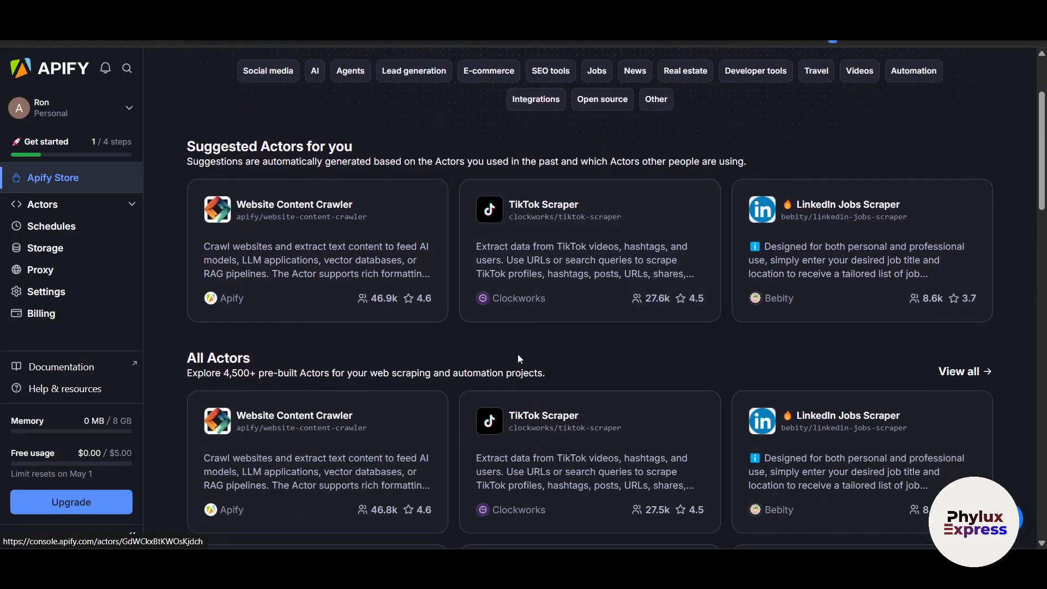
scroll(521, 352, "down", 2)
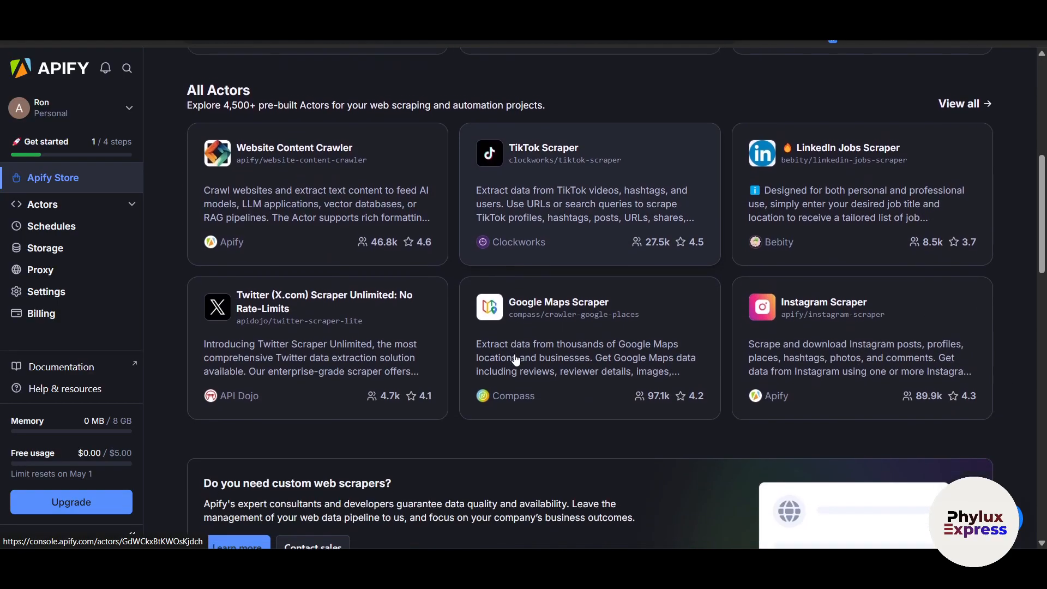
scroll(519, 360, "down", 1)
scroll(519, 360, "down", 7)
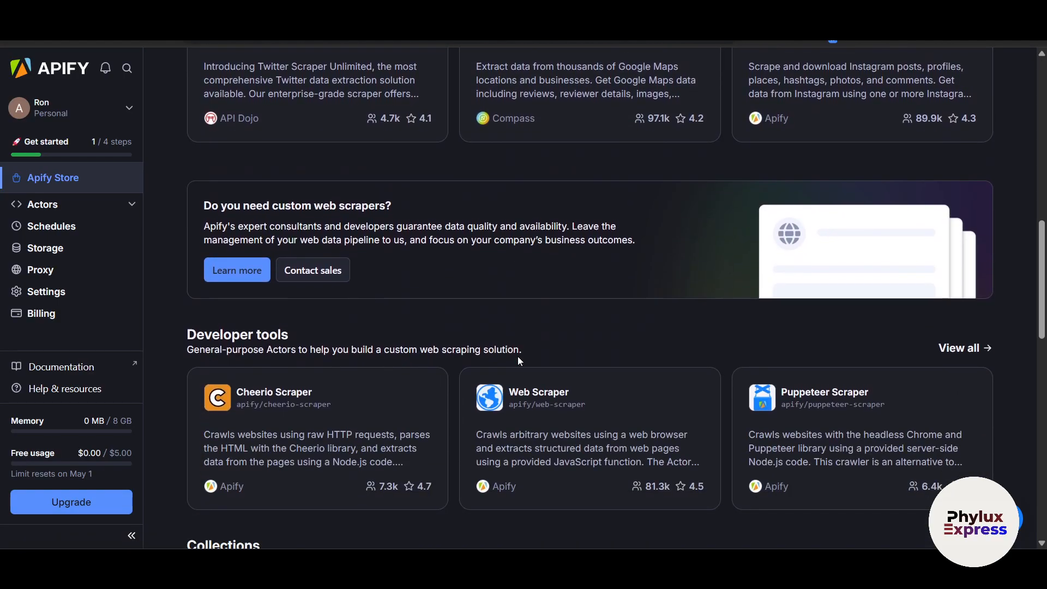
scroll(519, 362, "up", 15)
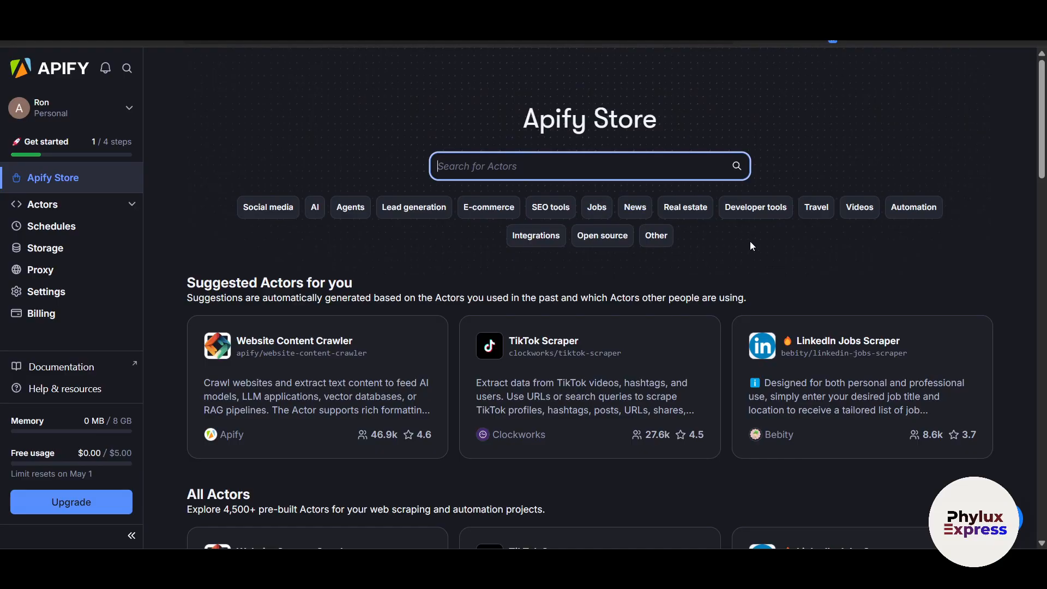
left_click(857, 208)
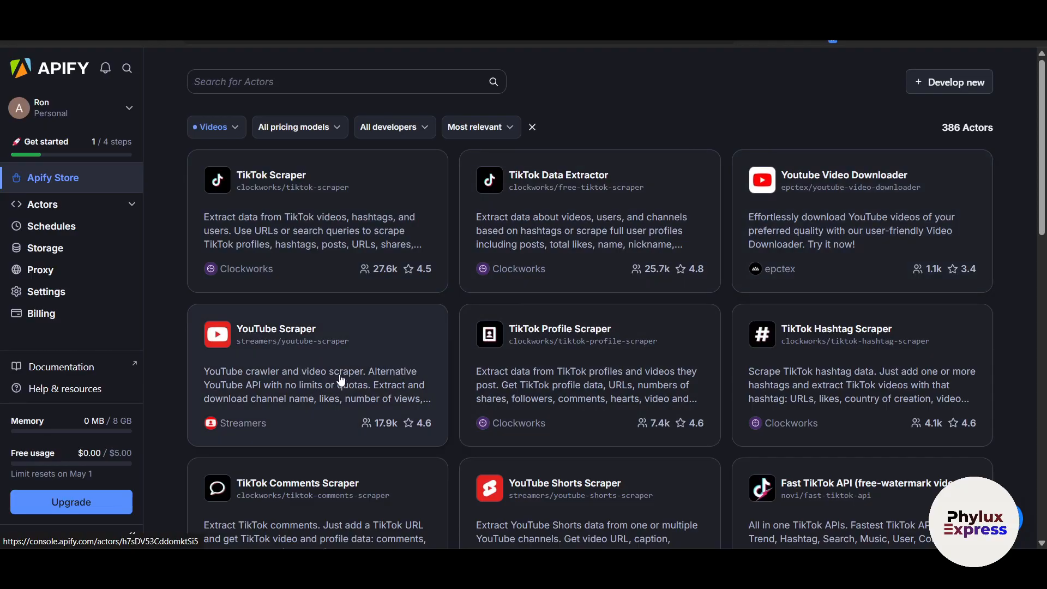
left_click(272, 342)
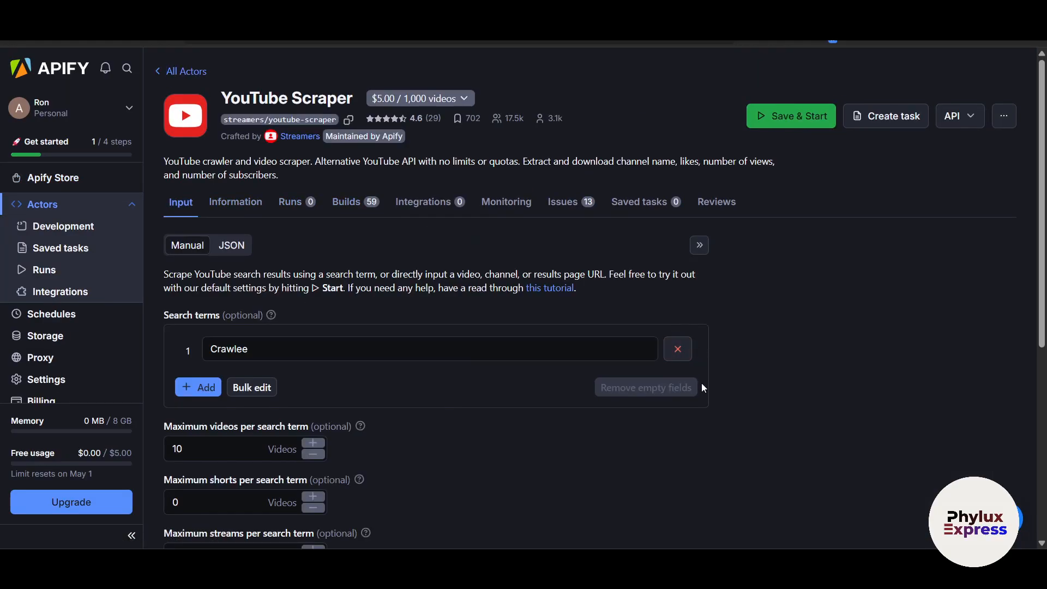
Examine the YouTube Scraper's input settings, including the search term, the video, shorts and stream limits, and the Direct URLs section.
scroll(701, 383, "down", 2)
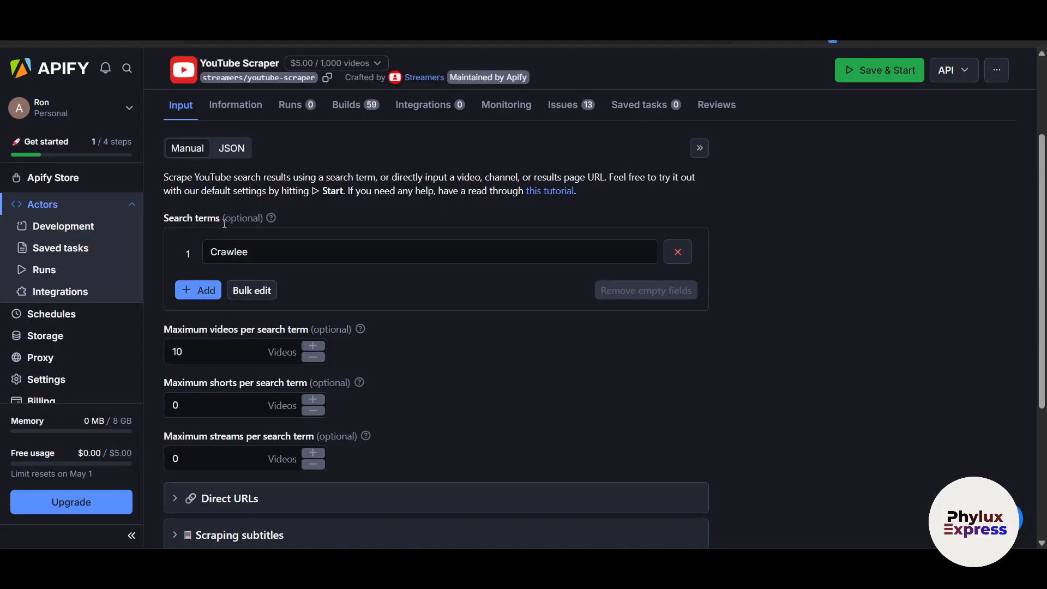
left_click(271, 258)
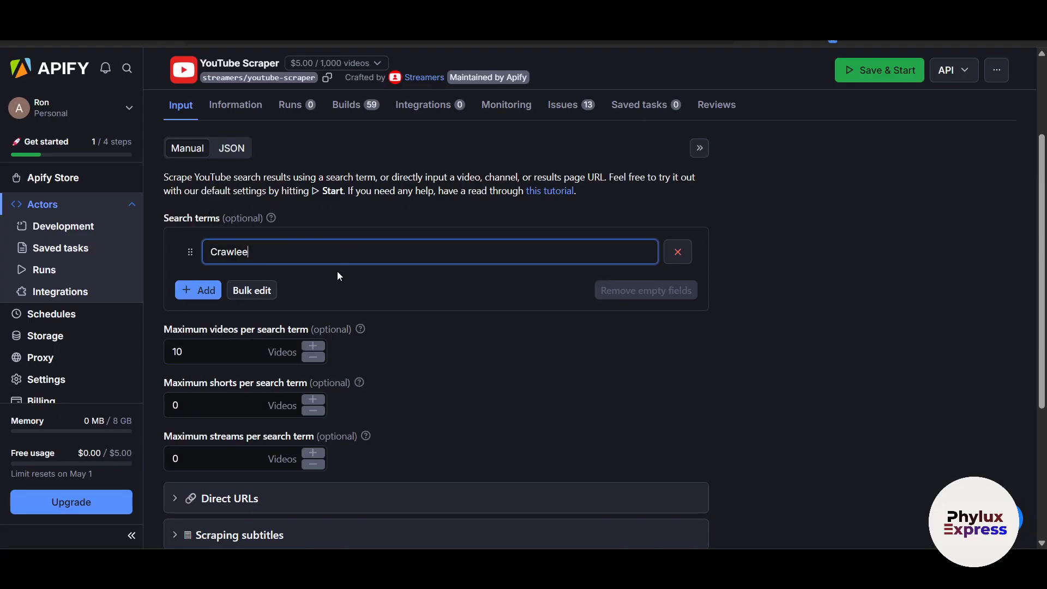
scroll(376, 327, "down", 3)
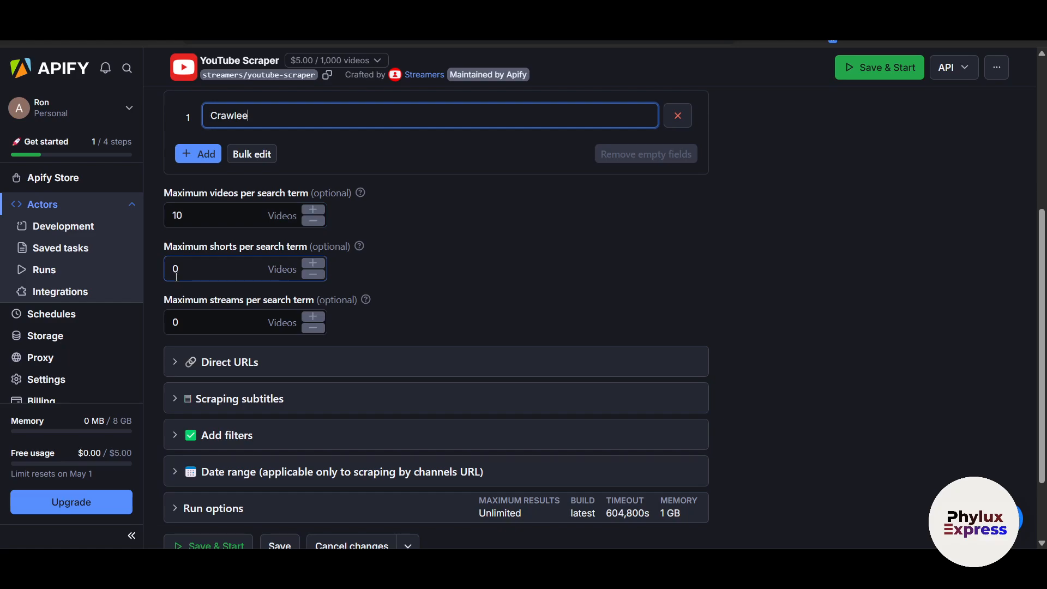
left_click(208, 328)
scroll(315, 367, "down", 1)
left_click(177, 296)
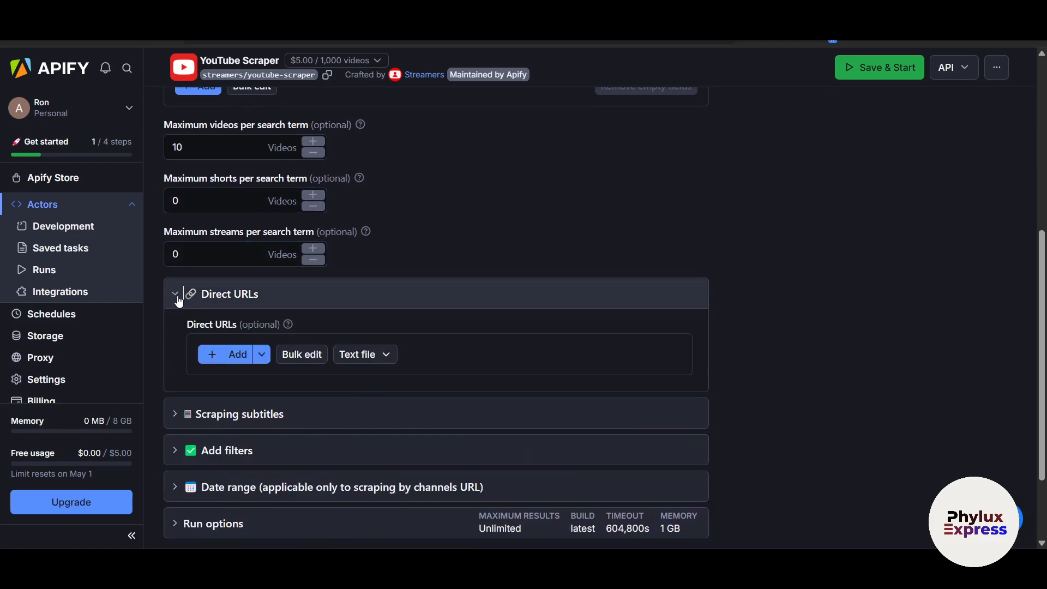
left_click(176, 296)
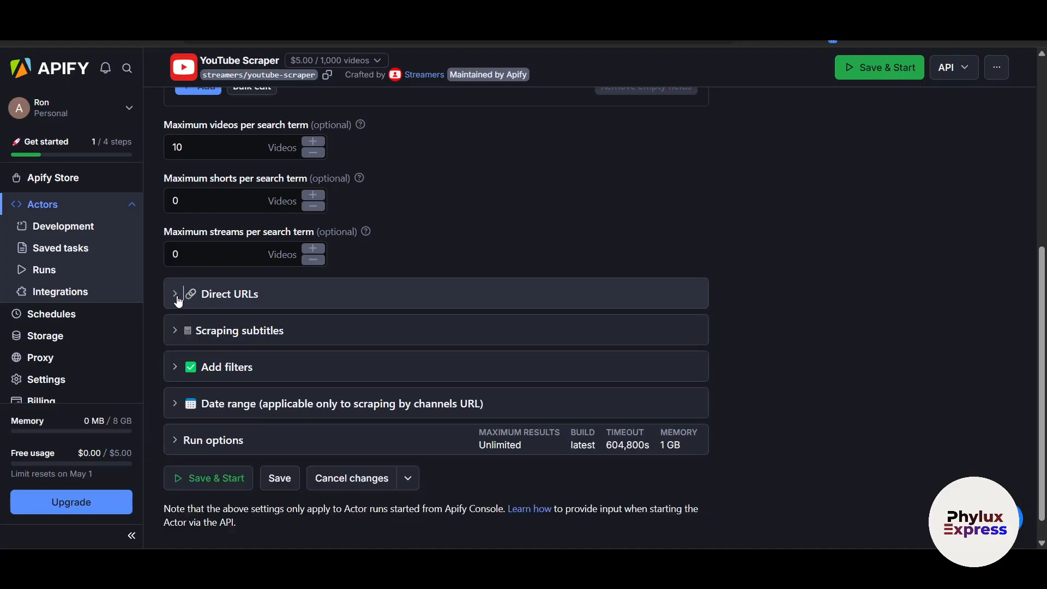
scroll(708, 453, "down", 1)
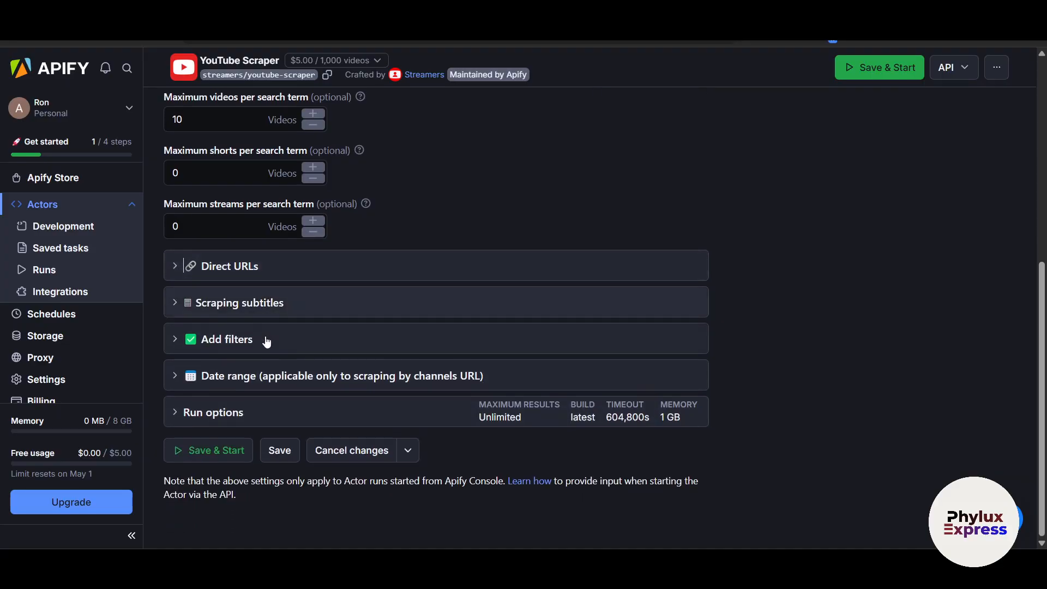
Save and start the YouTube Scraper run with the default search term Crawlee and a maximum of 10 videos.
scroll(456, 406, "up", 1)
scroll(393, 433, "down", 1)
left_click(217, 458)
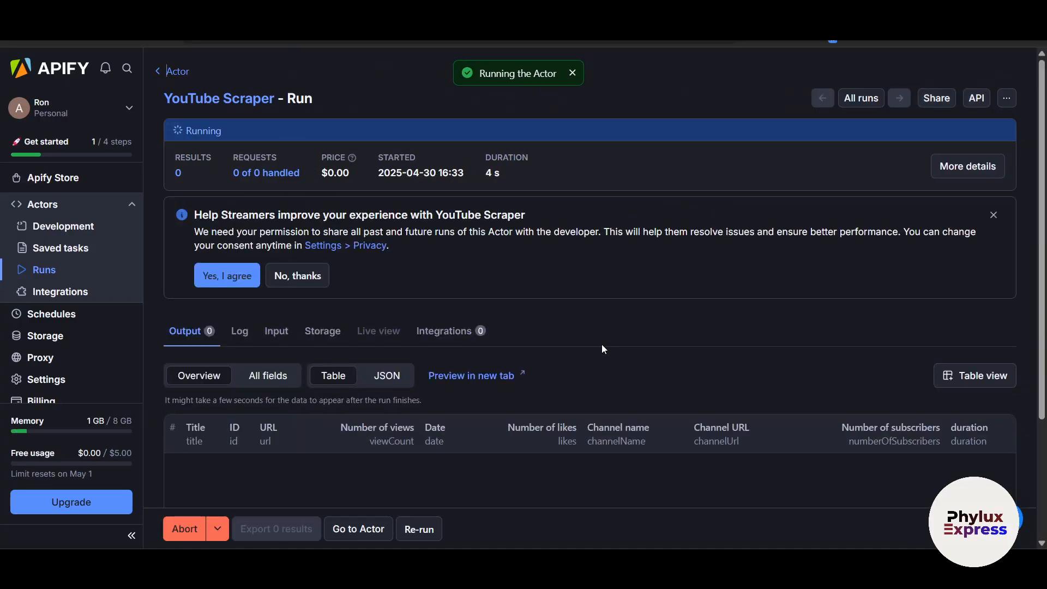
Open the first scraped video's link from the run output, pause the video on YouTube, and return to the run results.
scroll(603, 345, "down", 3)
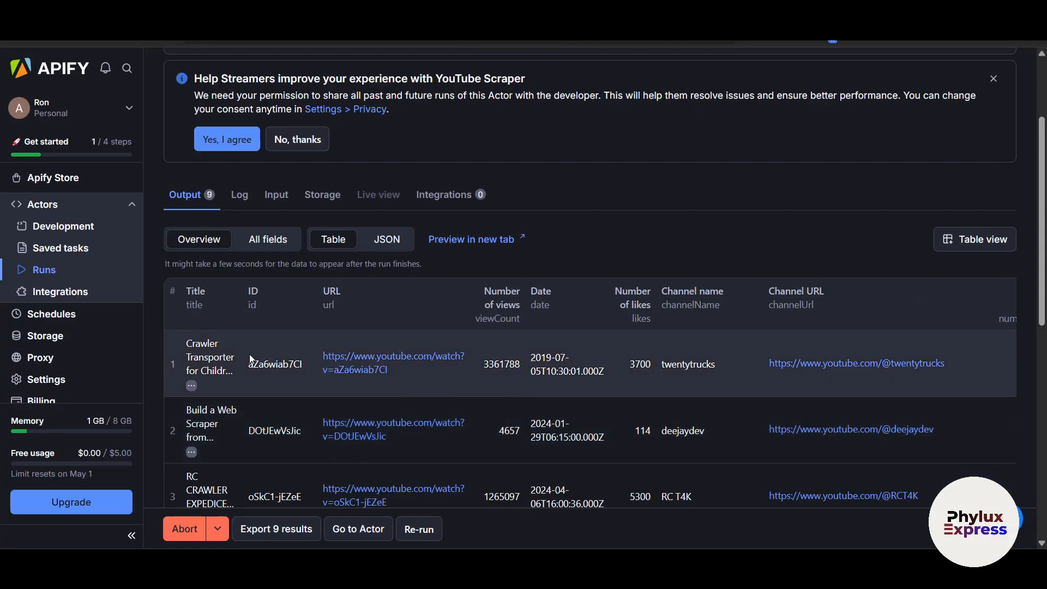
scroll(245, 352, "down", 2)
scroll(203, 281, "up", 3)
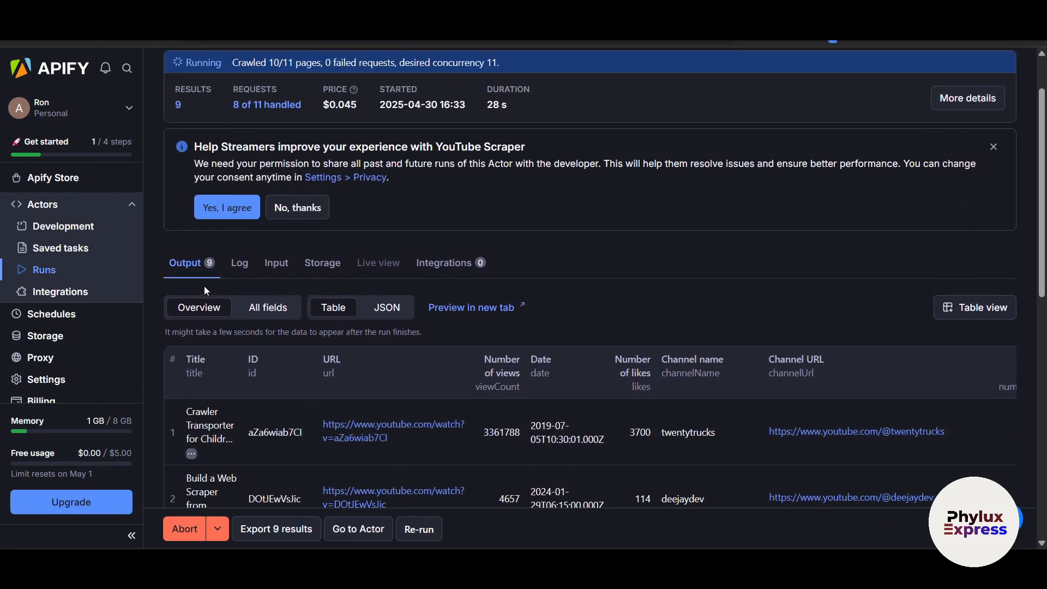
scroll(265, 233, "down", 3)
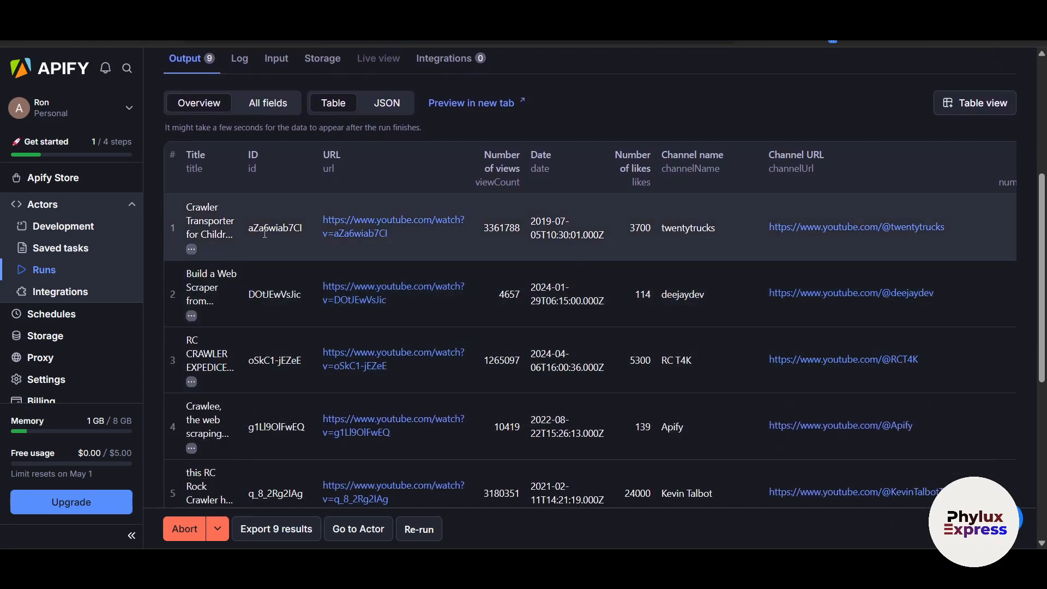
left_click(348, 238)
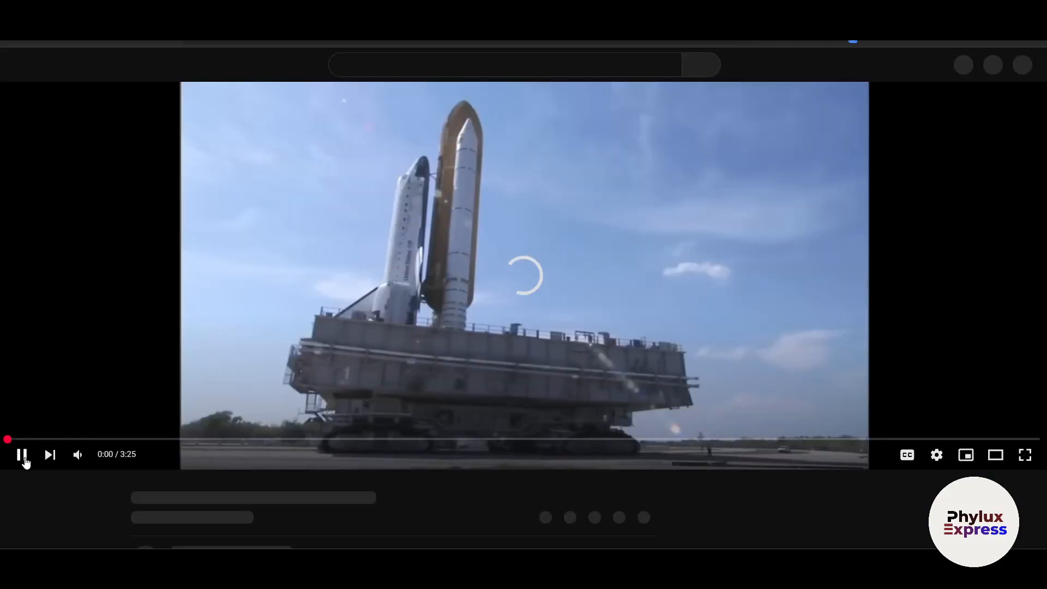
left_click(24, 455)
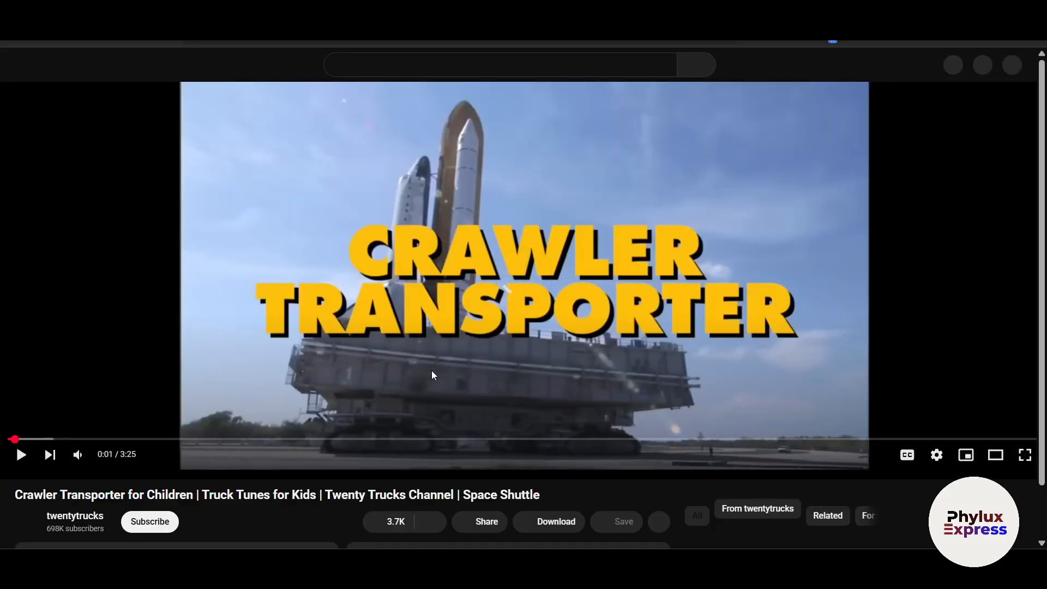
left_click(429, 371)
key("ctrl+w")
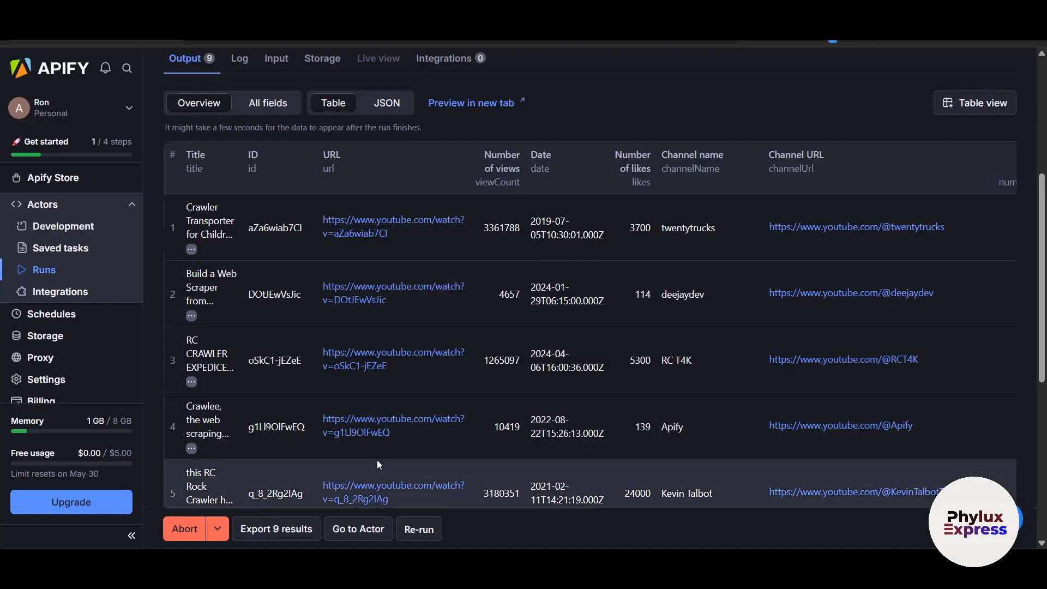
Examine the scraped video rows and all columns of the run's output table, including subscriber numbers and durations.
scroll(377, 460, "up", 5)
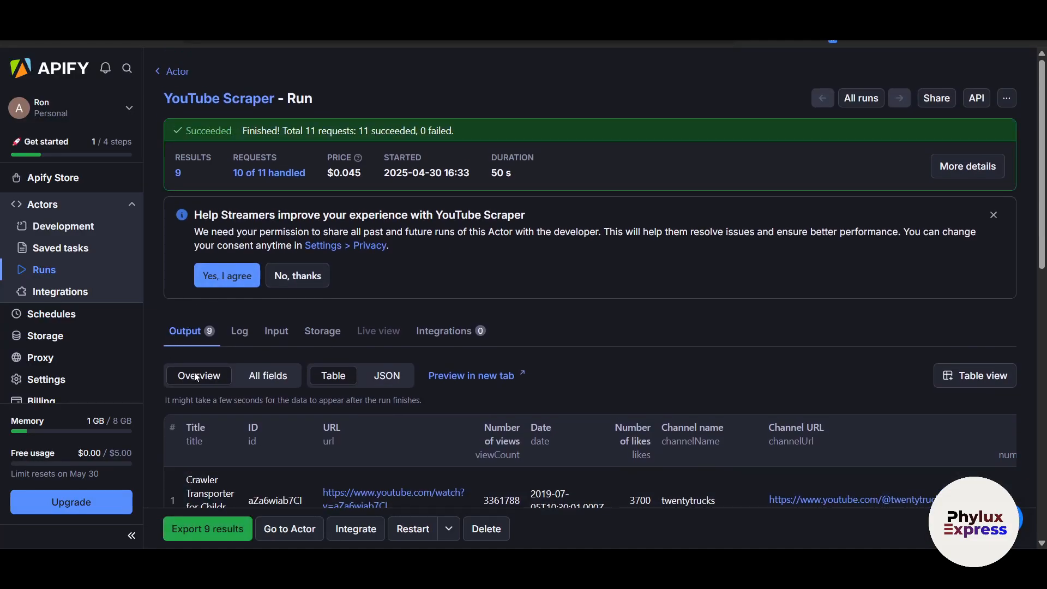
scroll(351, 417, "down", 3)
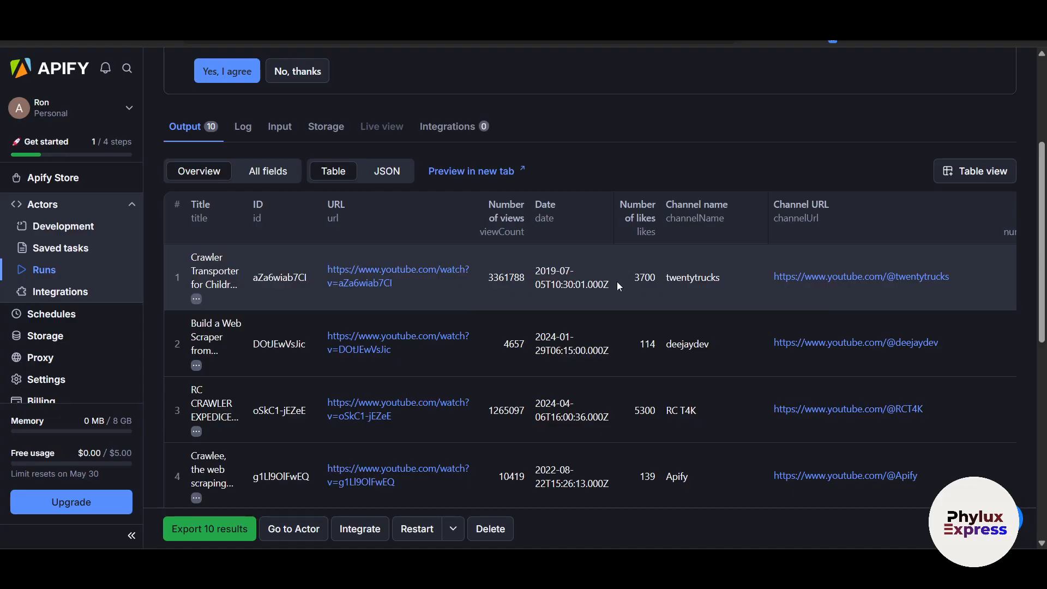
scroll(822, 296, "right", 3)
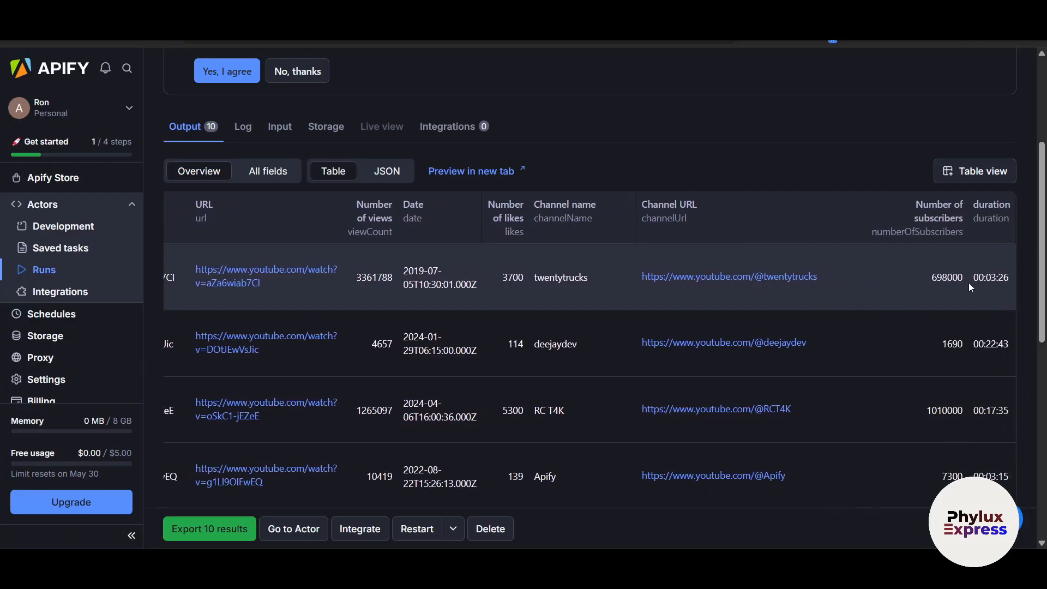
scroll(979, 289, "down", 5)
scroll(713, 334, "down", 2)
scroll(525, 361, "left", 3)
scroll(476, 364, "up", 10)
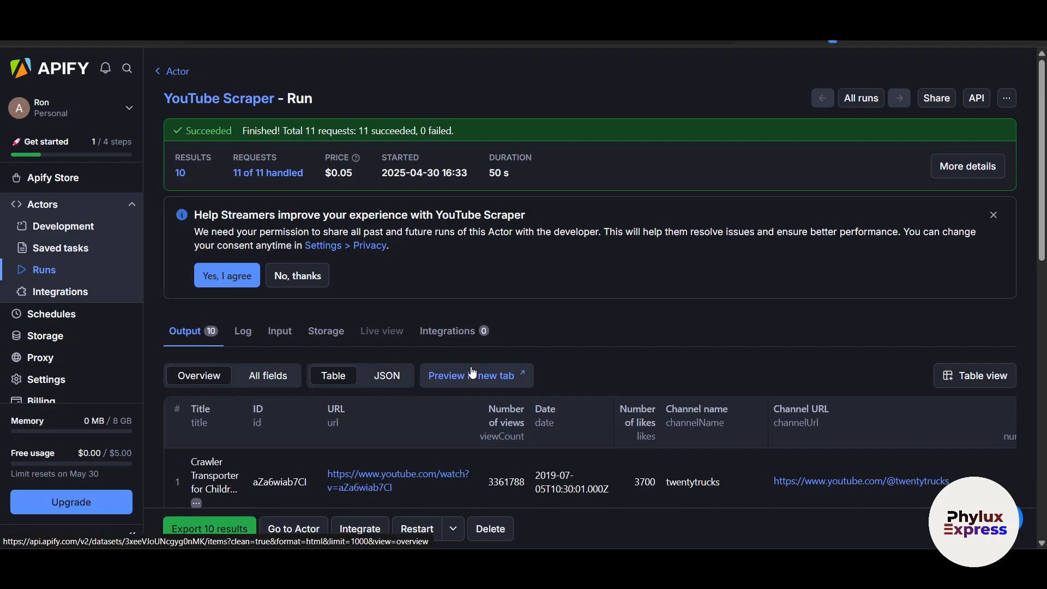
Agree to share the YouTube Scraper's runs with its developer, and look over the output rows and run actions.
left_click(236, 280)
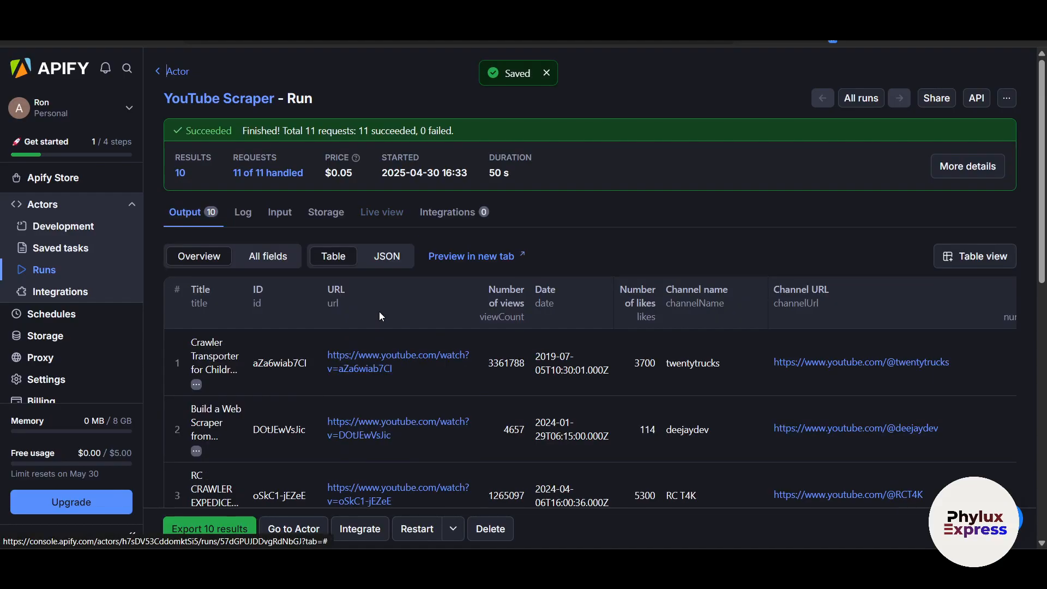
scroll(378, 318, "down", 10)
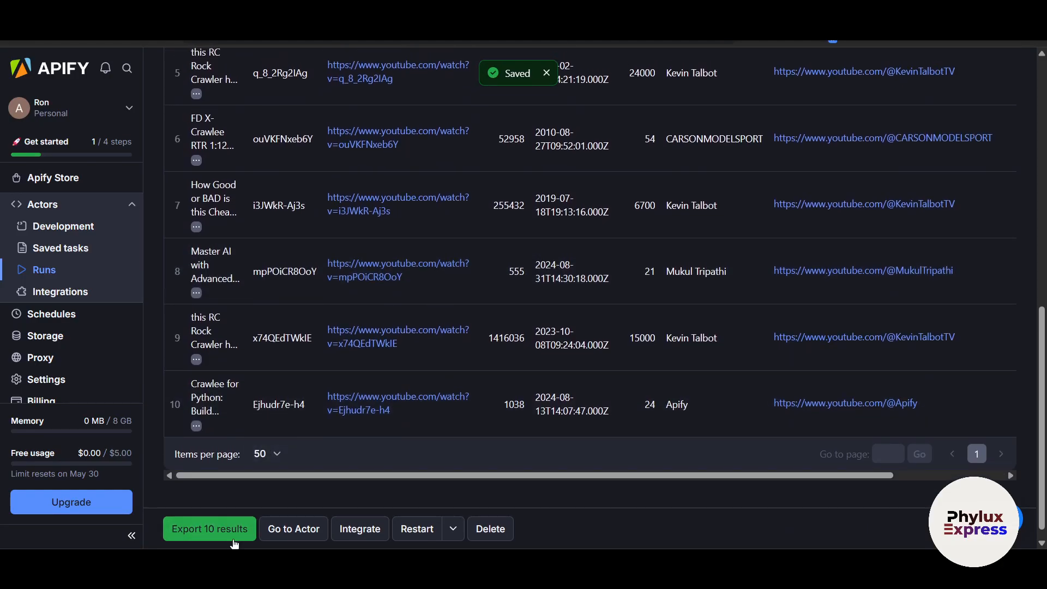
scroll(420, 423, "up", 10)
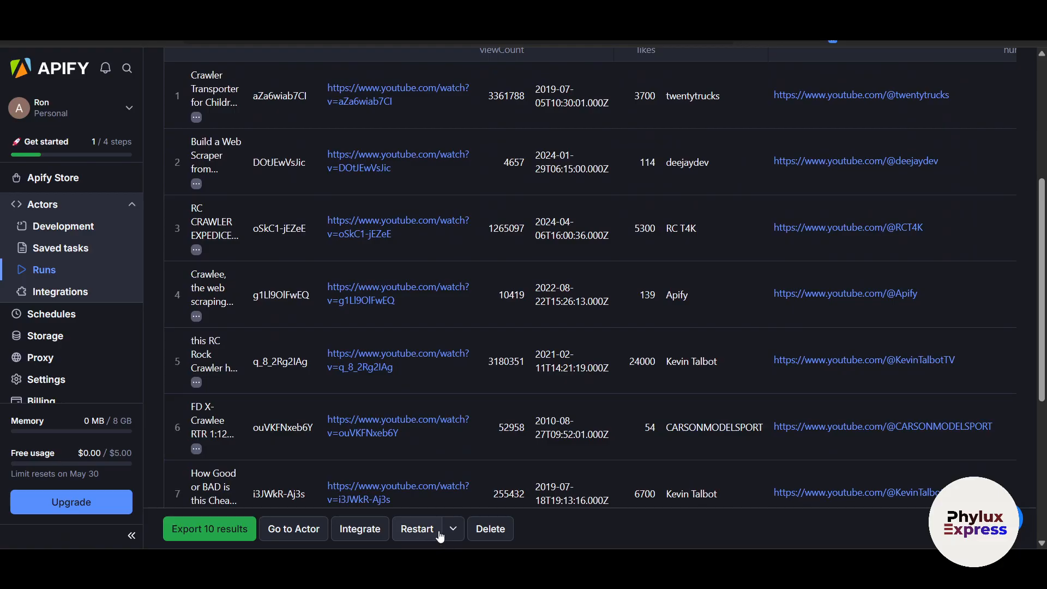
scroll(470, 420, "down", 1)
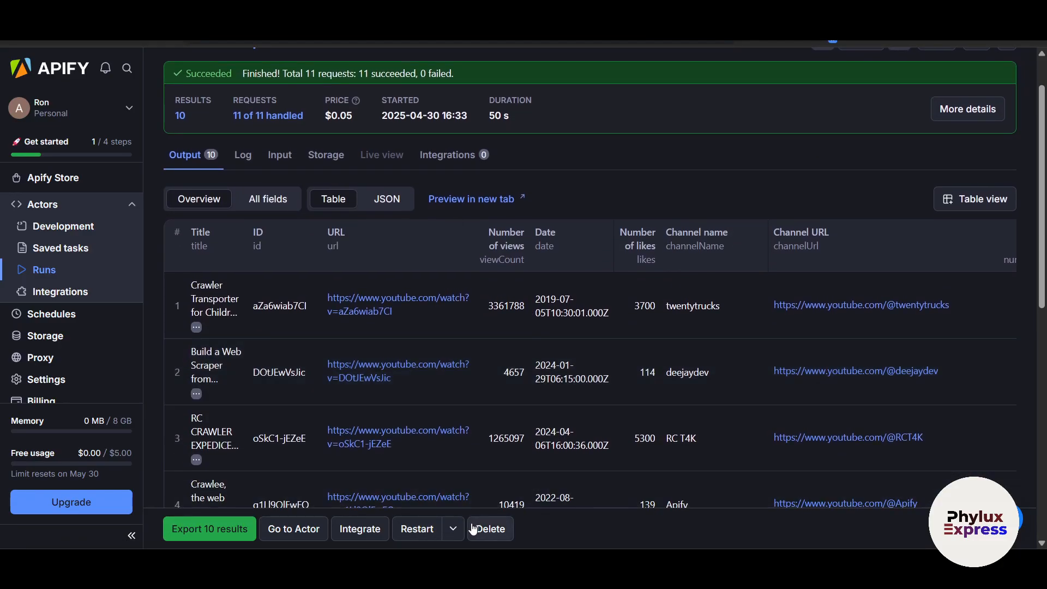
Return from the run to the YouTube Scraper's input and replace the search term with "mr beast".
left_click(293, 528)
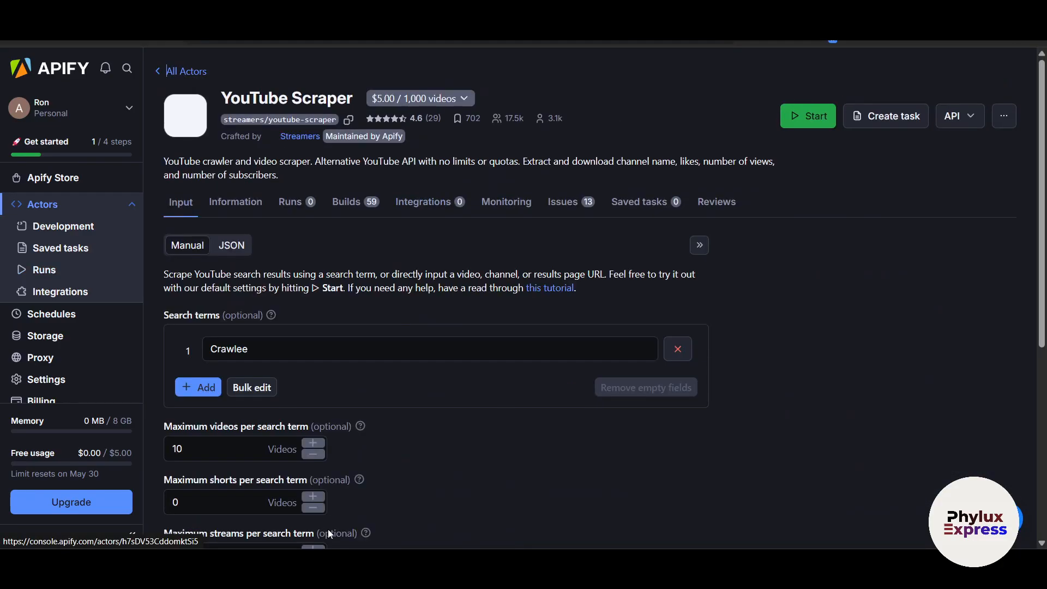
scroll(456, 450, "down", 6)
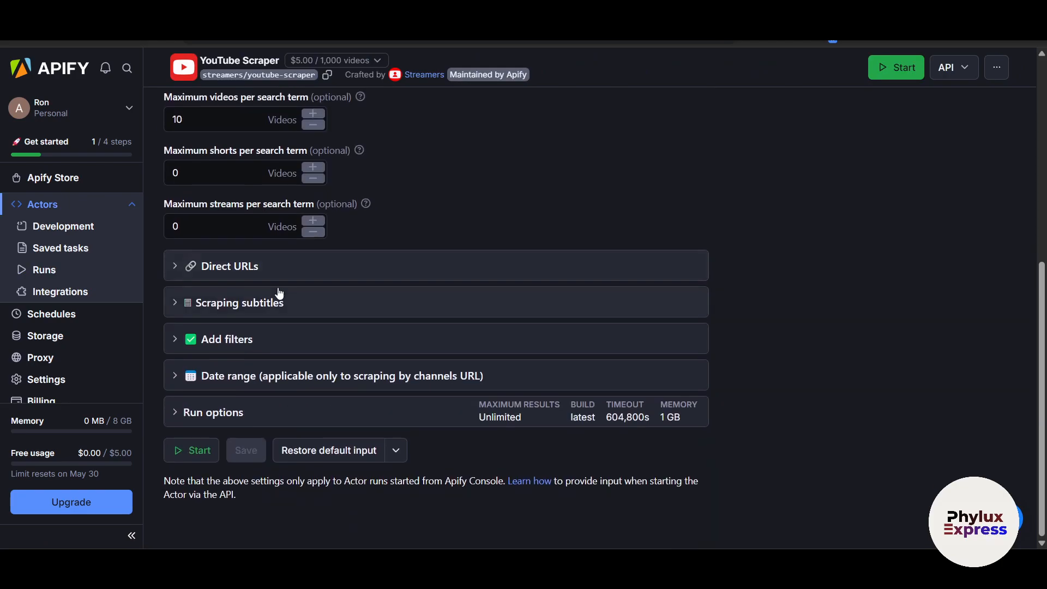
scroll(234, 205, "up", 2)
double_click(229, 129)
type("mr beast")
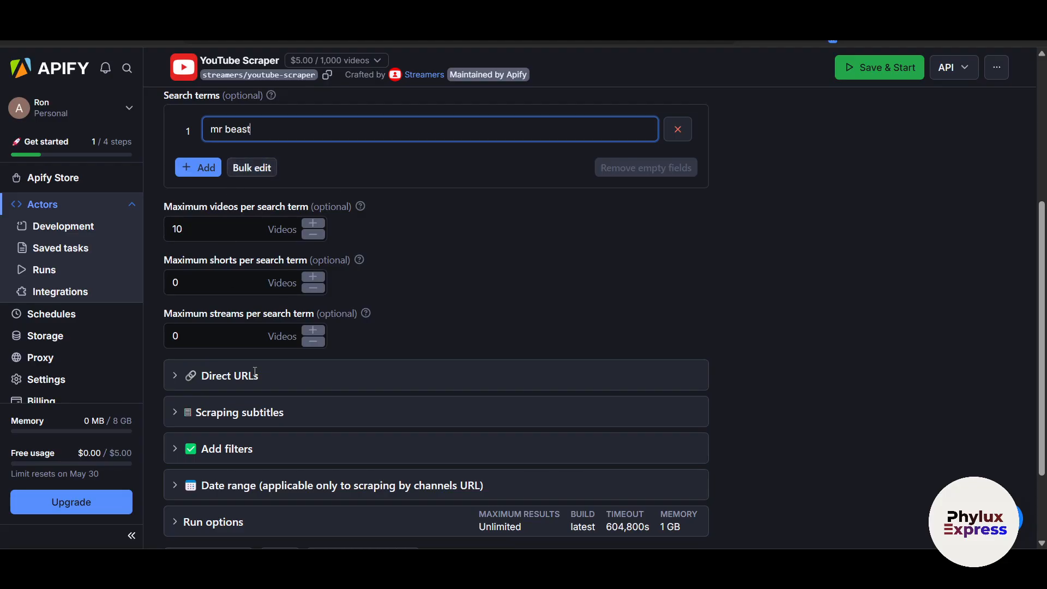
Save the changed input and start a new YouTube Scraper run.
scroll(523, 411, "down", 2)
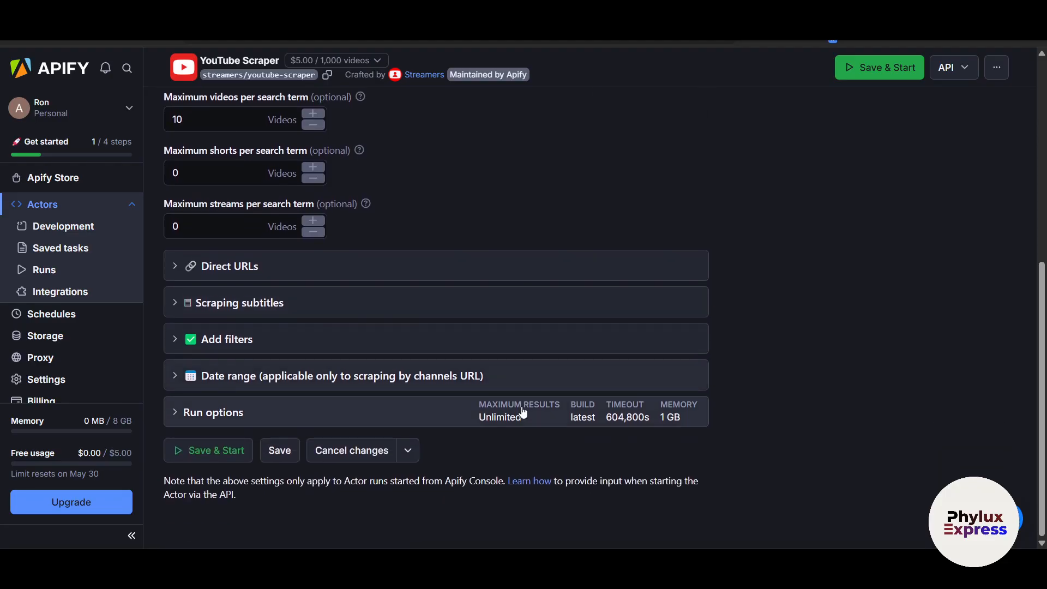
scroll(556, 407, "up", 6)
left_click(795, 95)
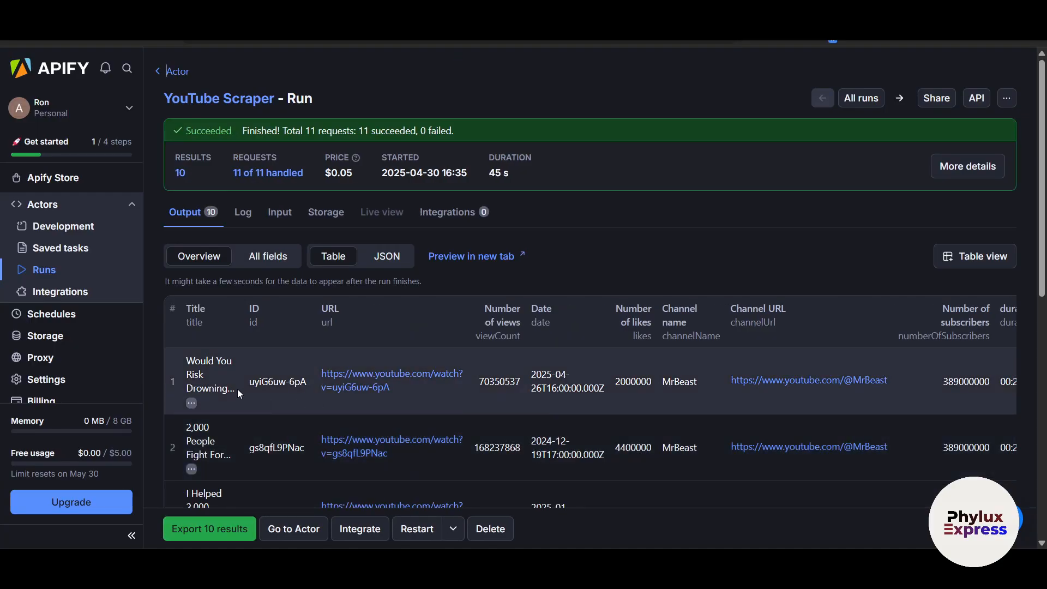
Copy the first scraped video's ID, uyiG6uw-6pA, from the run's output and search for it on YouTube.
scroll(237, 389, "down", 3)
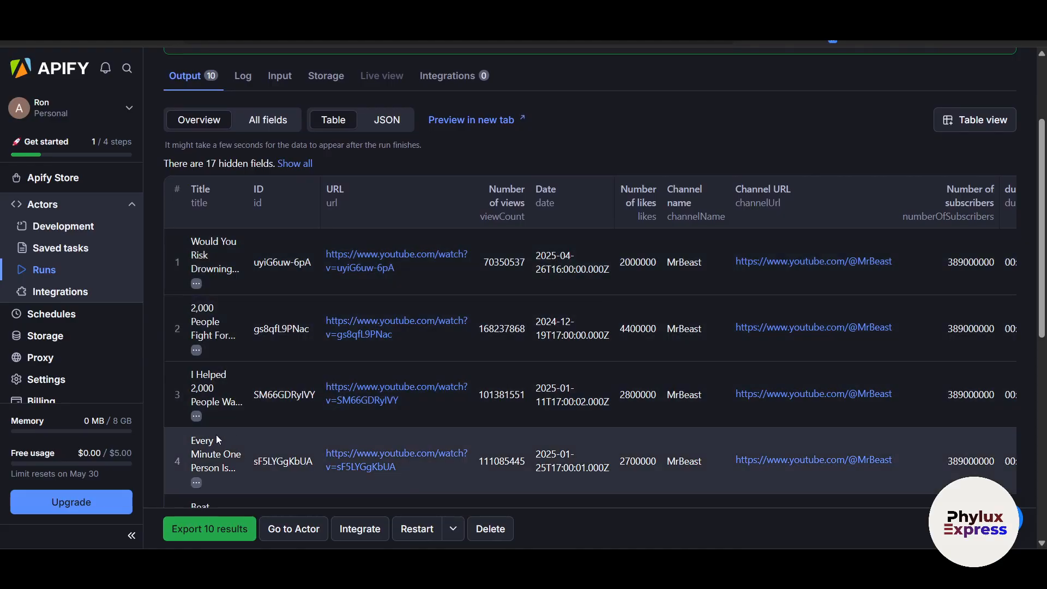
left_click_drag(251, 244, 314, 244)
key("ctrl+c")
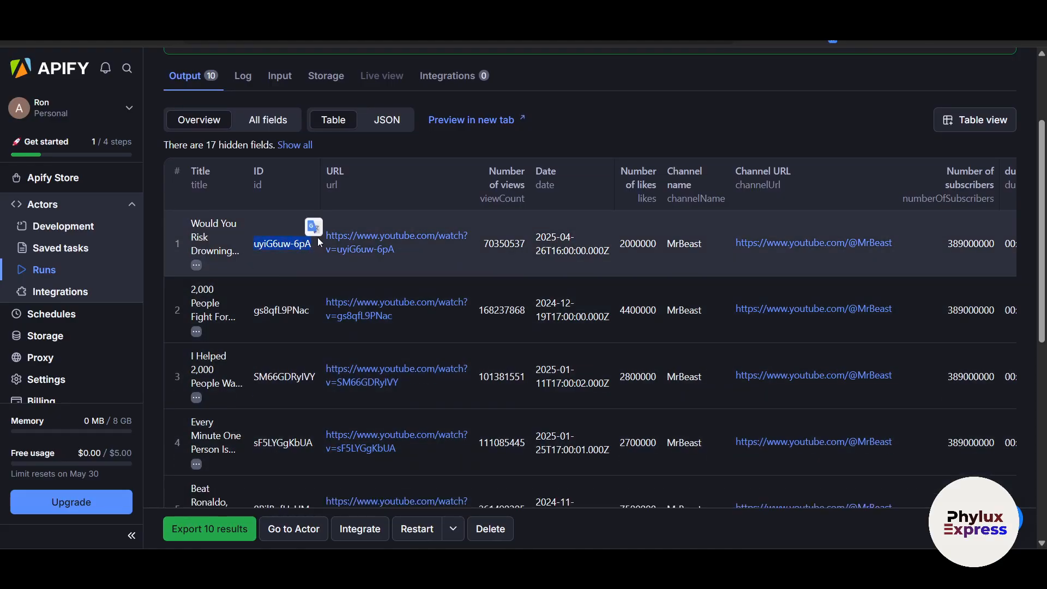
key("ctrl+Tab")
left_click(350, 64)
key("ctrl+v")
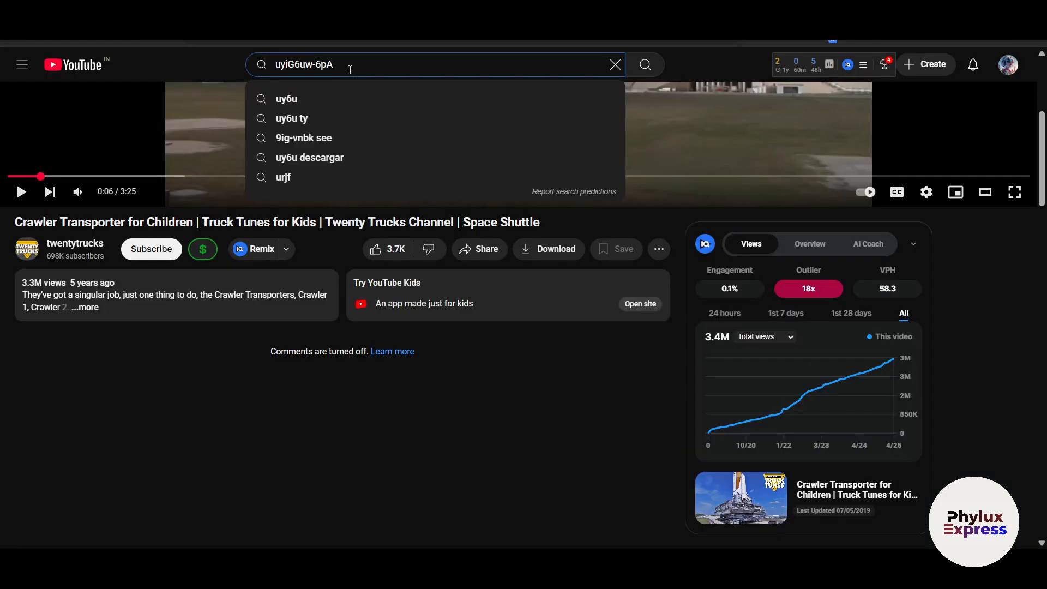
key("Return")
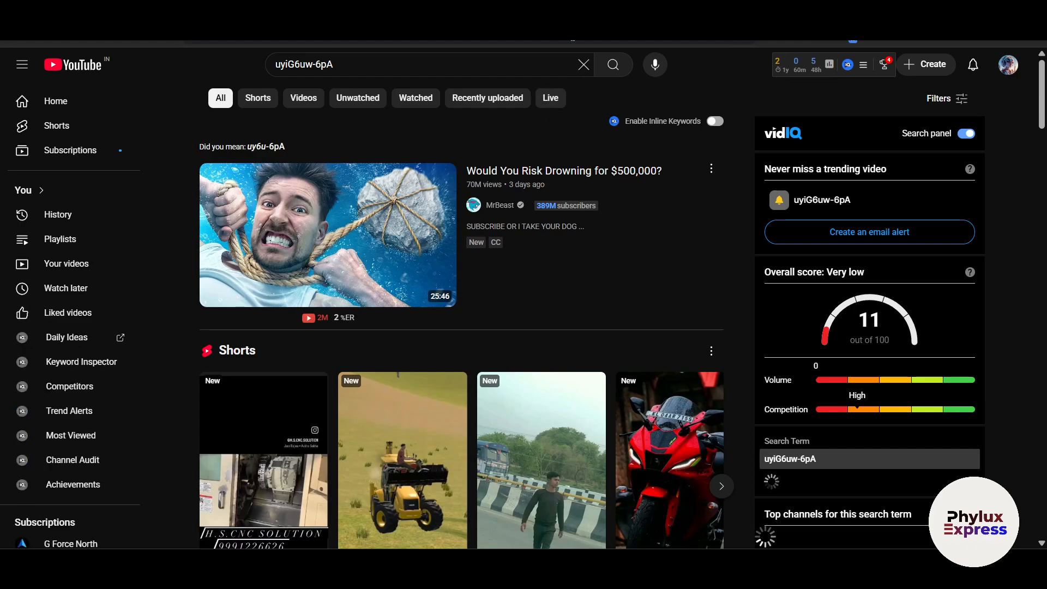
Switch back to the Apify run and examine all scraped video rows, including the subscriber and duration columns.
key("ctrl+Tab")
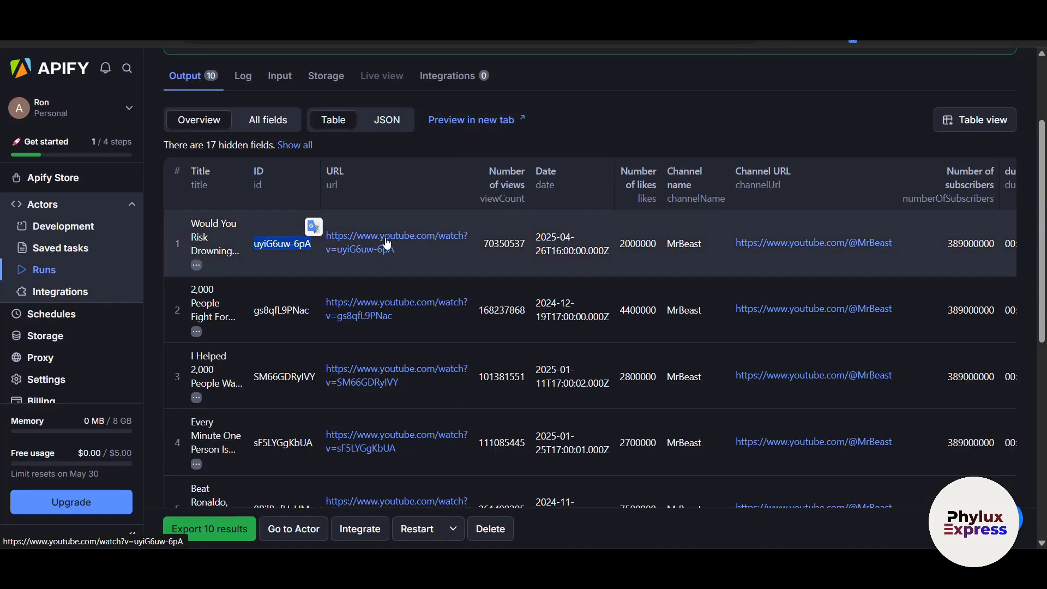
scroll(791, 273, "right", 1)
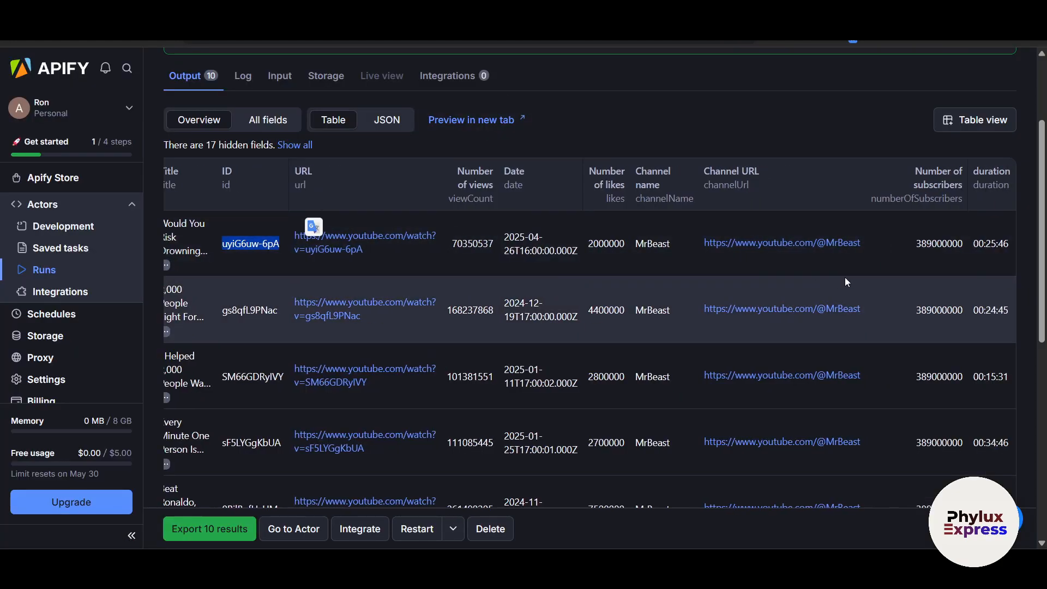
scroll(946, 299, "down", 2)
scroll(946, 301, "down", 6)
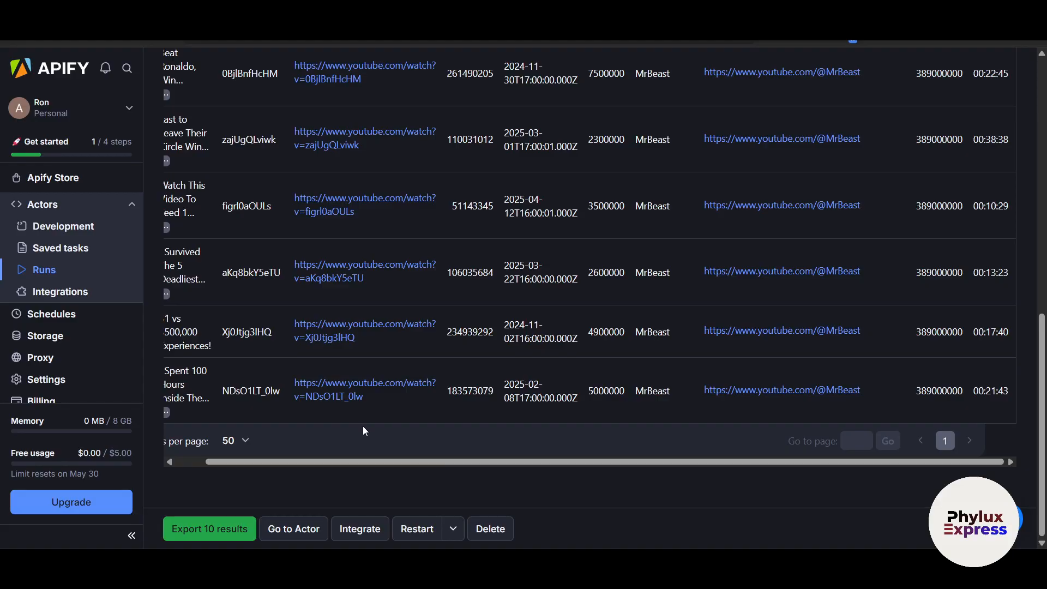
scroll(406, 407, "up", 10)
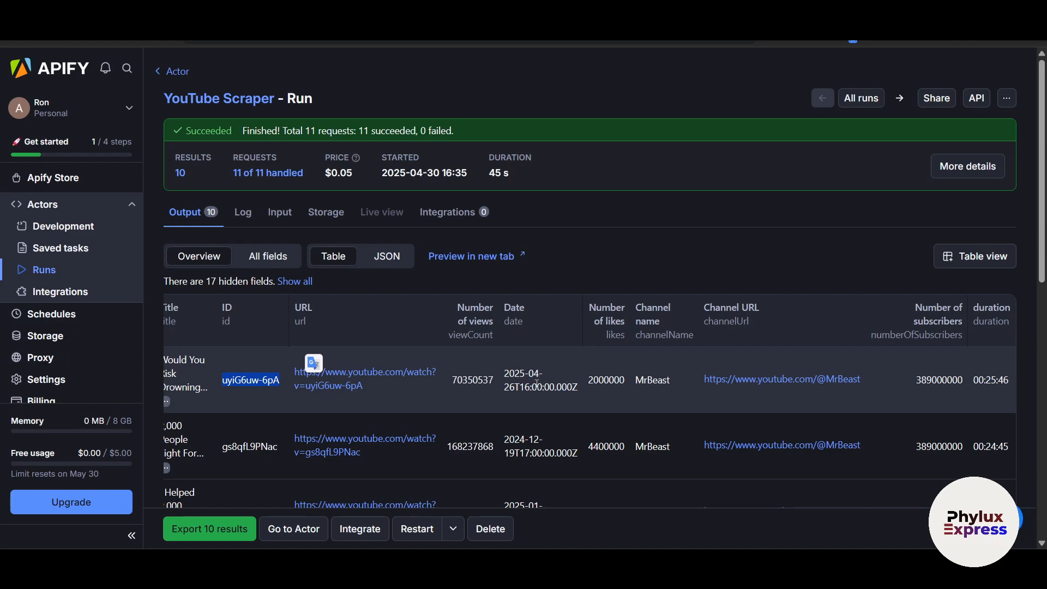
scroll(736, 373, "down", 2)
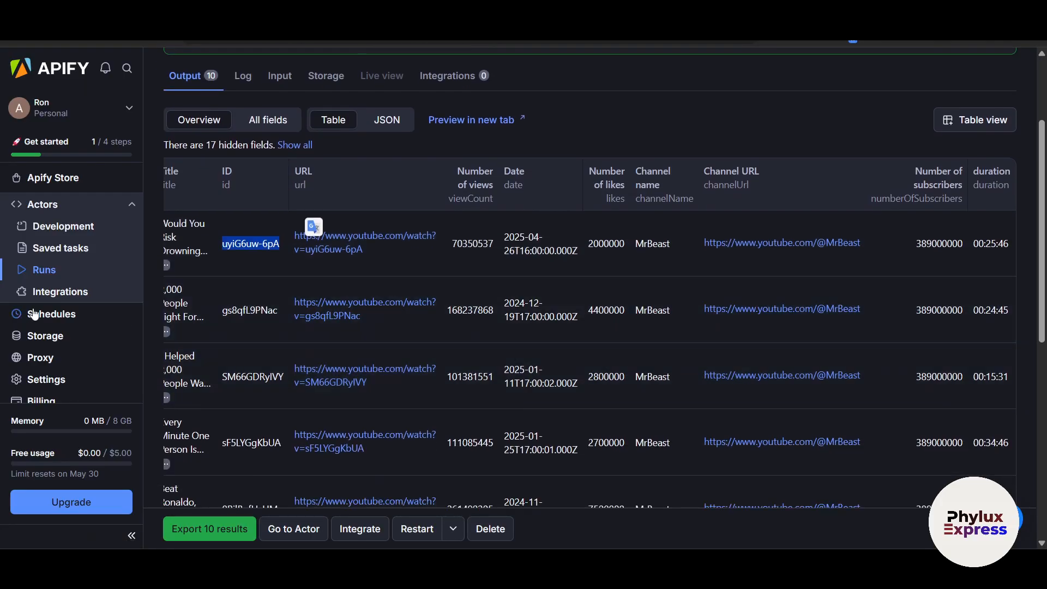
Open the Integrations page and read how Actors and saved tasks connect with external services.
left_click(68, 295)
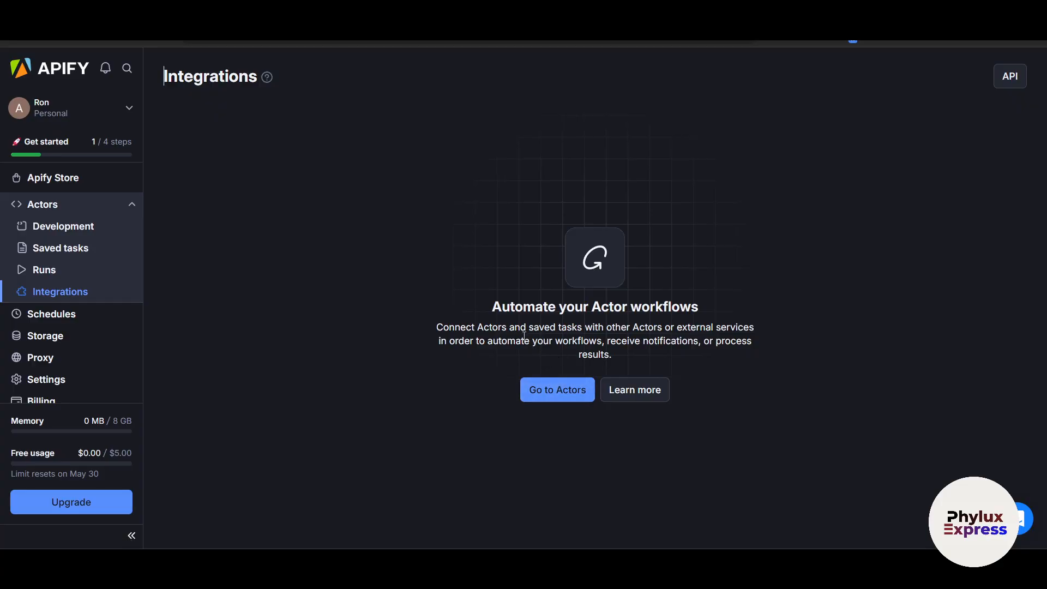
left_click_drag(664, 327, 711, 323)
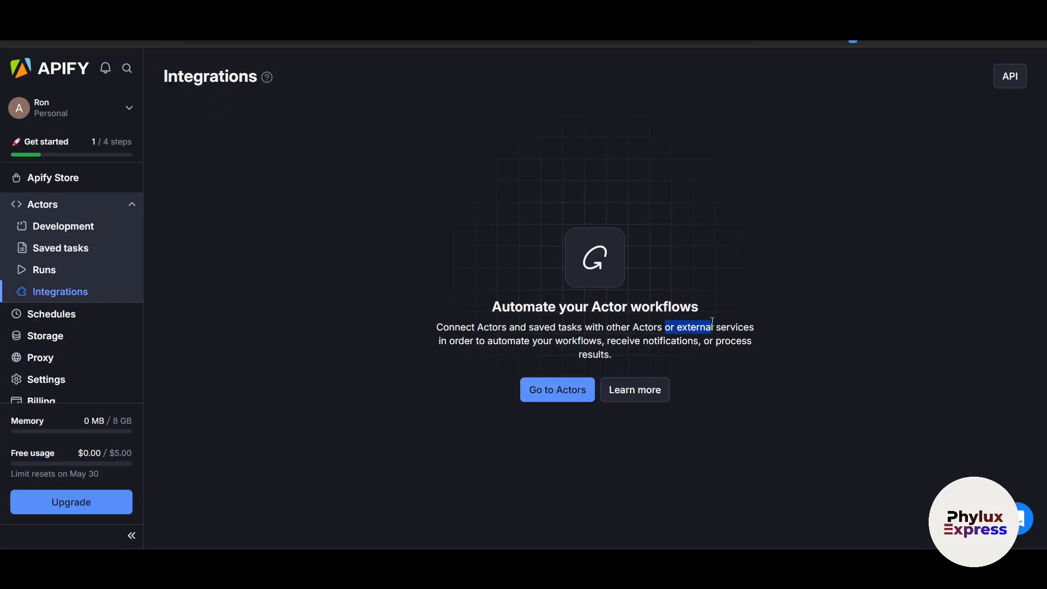
left_click(795, 331)
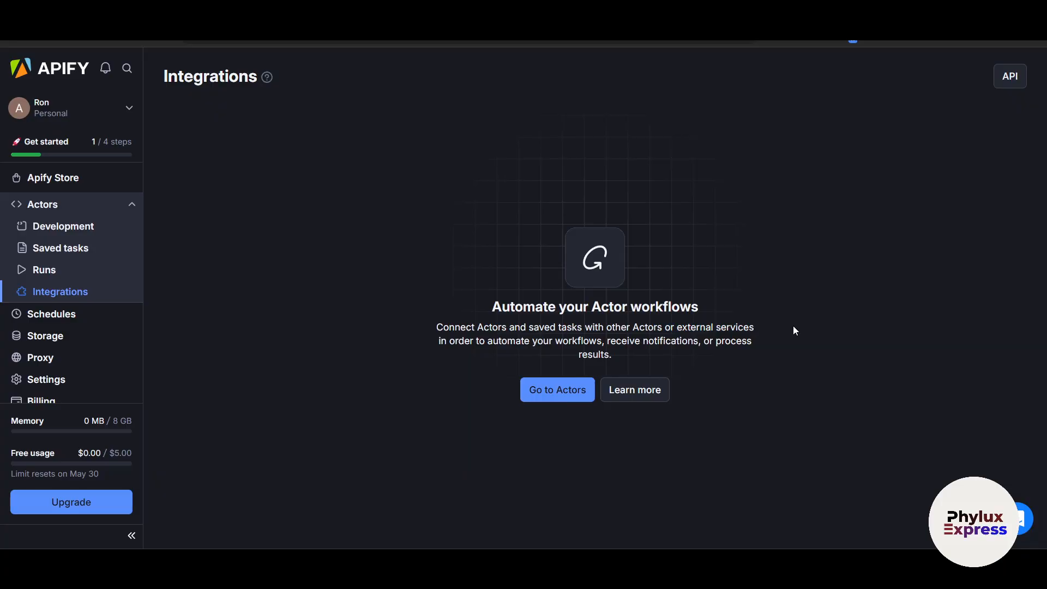
Open the TikTok Scraper from the Apify Store and look over its input settings and run options.
left_click(554, 391)
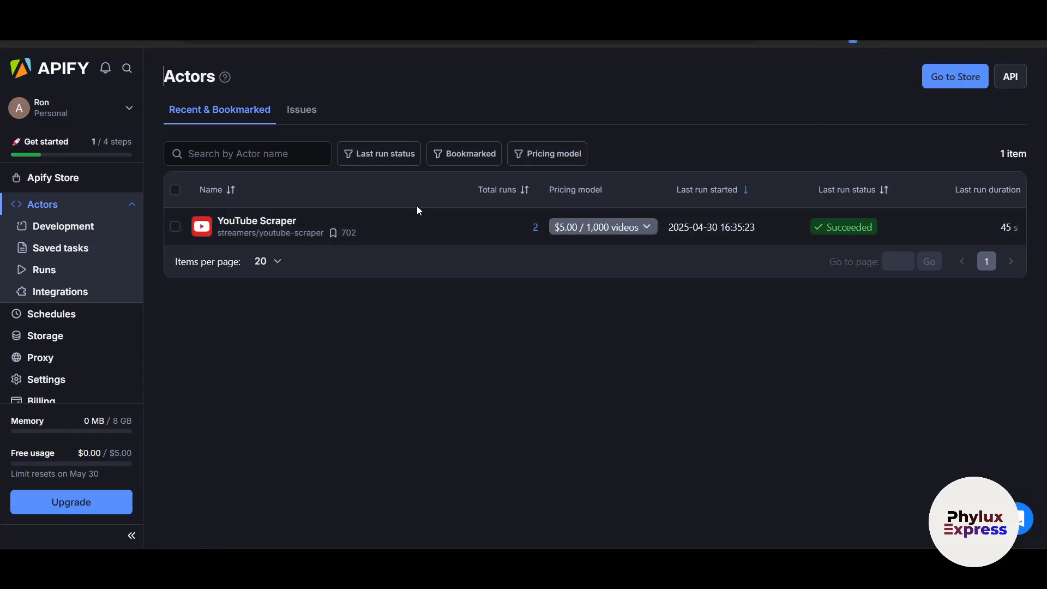
left_click(953, 76)
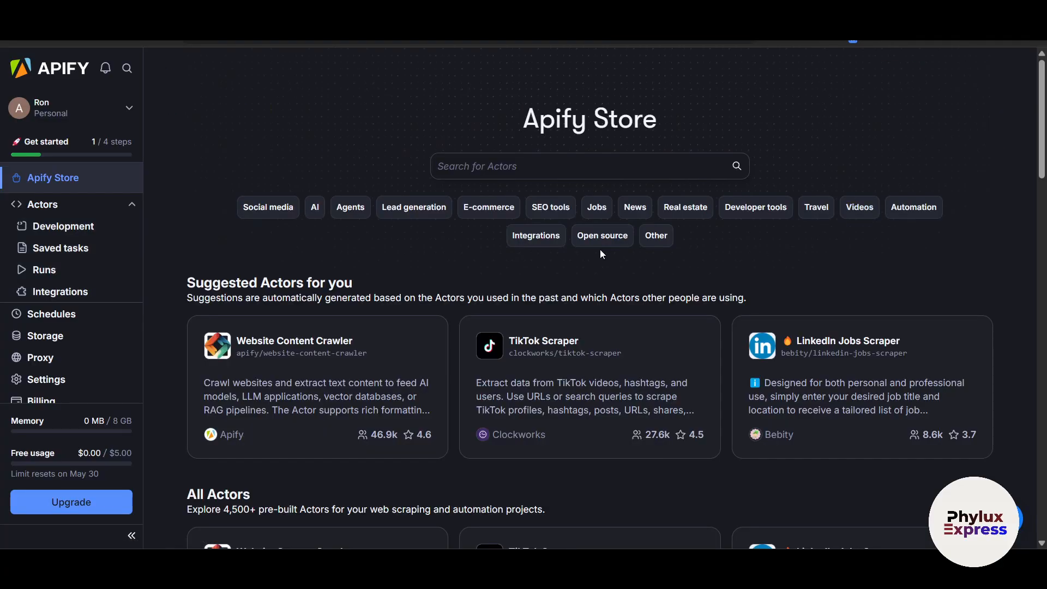
left_click(562, 341)
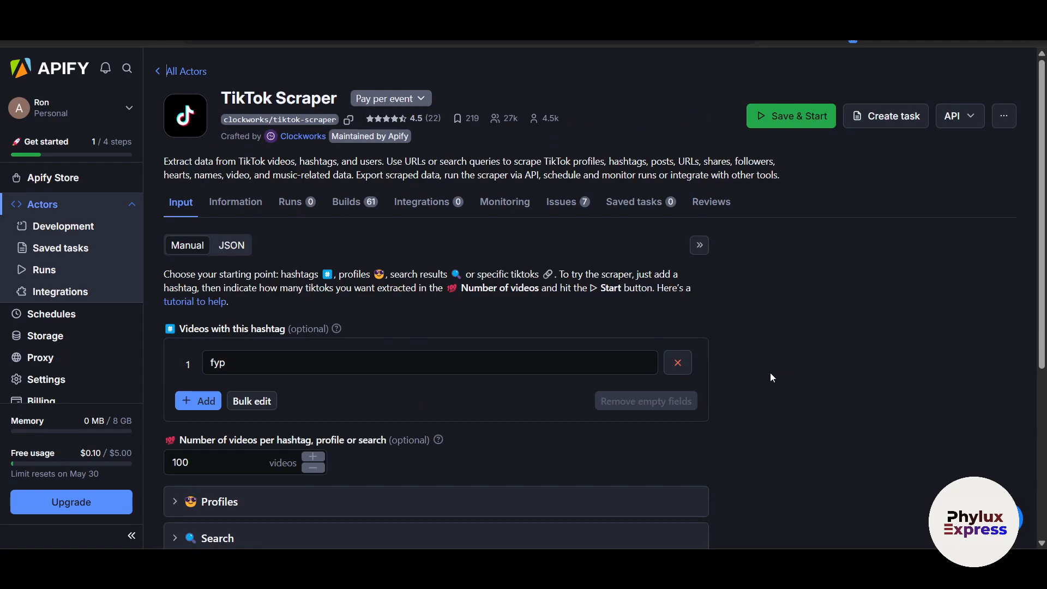
scroll(723, 391, "down", 5)
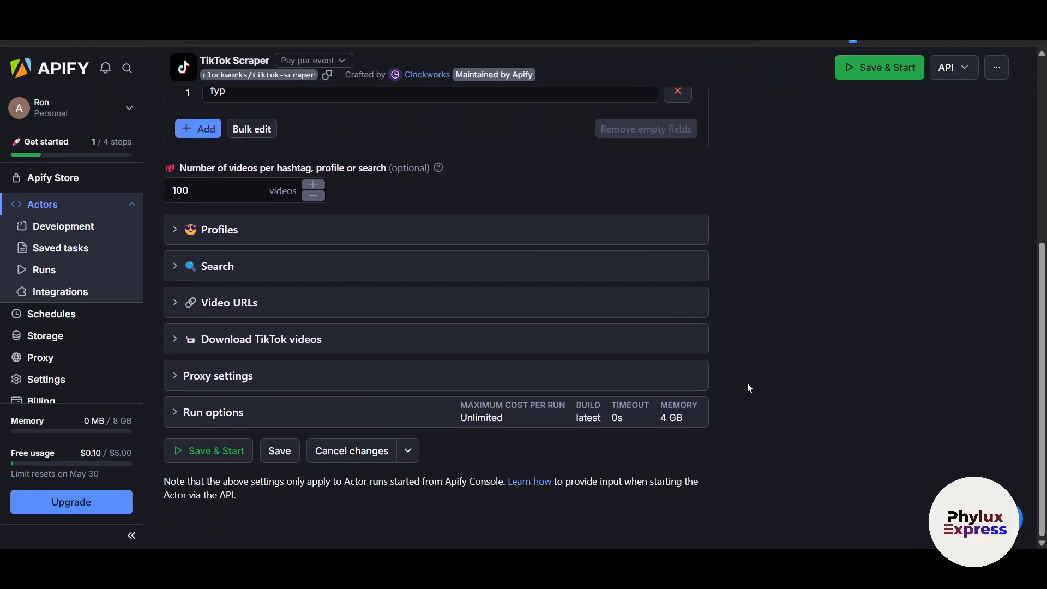
scroll(523, 404, "up", 1)
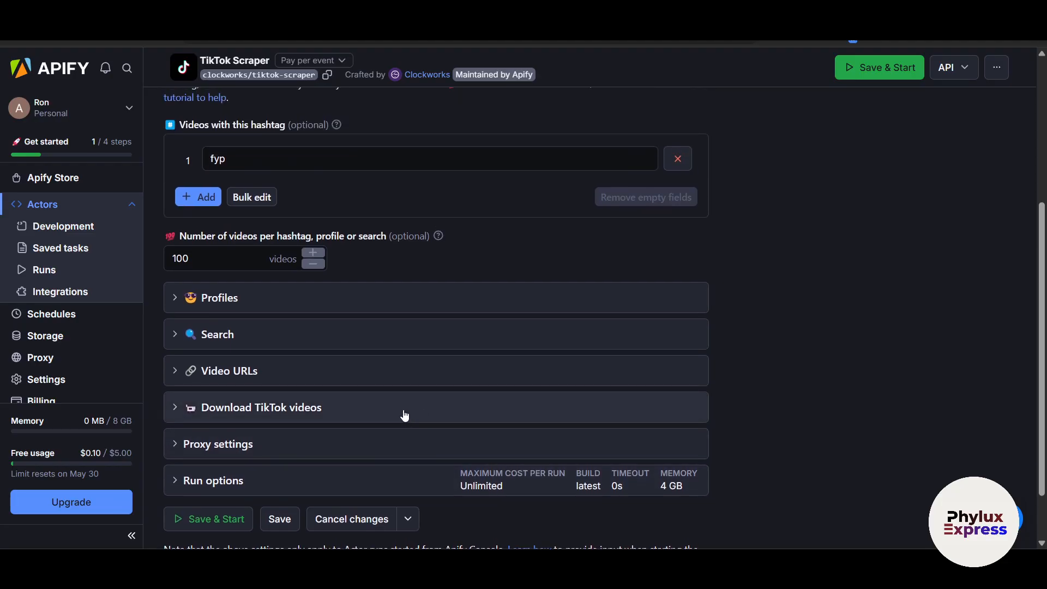
scroll(401, 415, "up", 4)
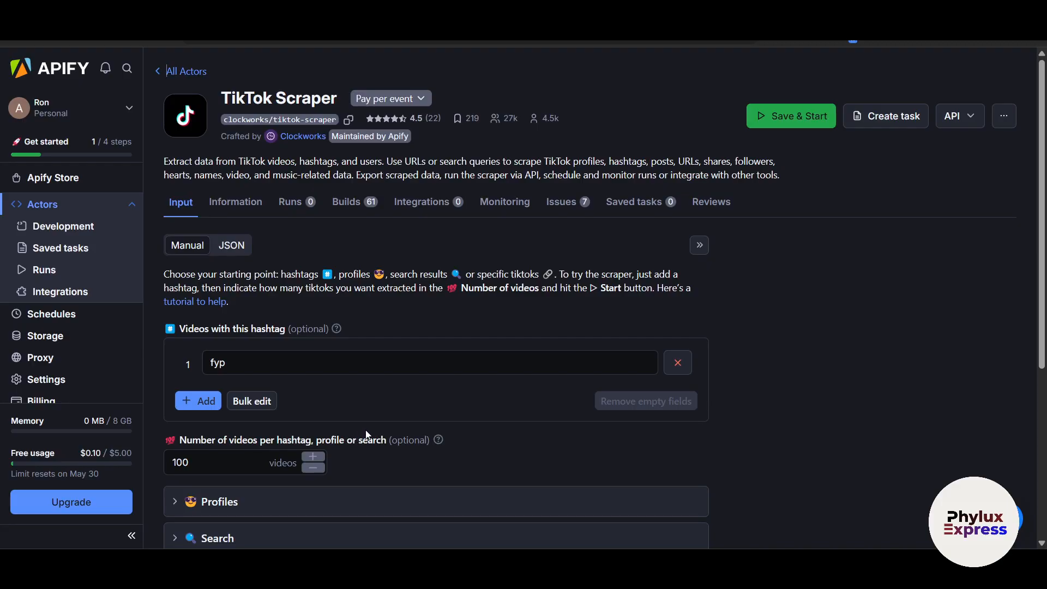
Leave the TikTok Scraper for the Schedules page and create a new schedule.
left_click(51, 224)
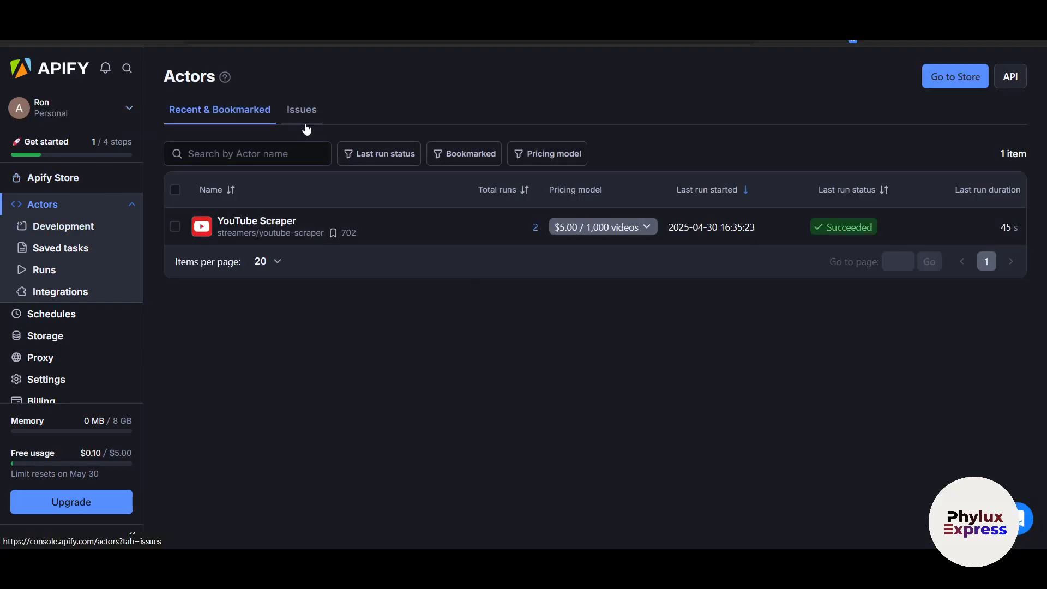
left_click(131, 204)
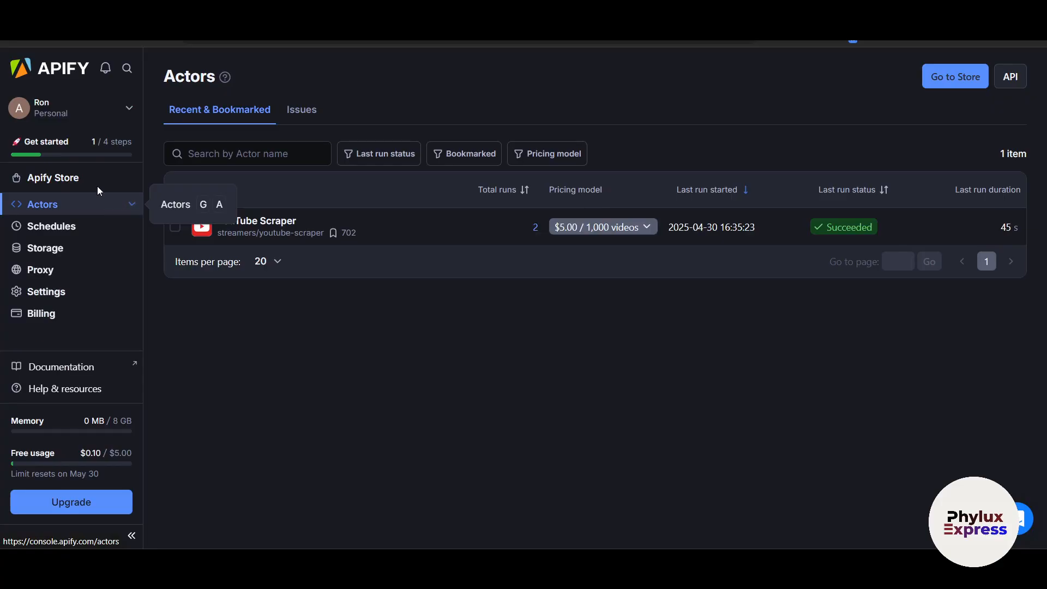
left_click(64, 227)
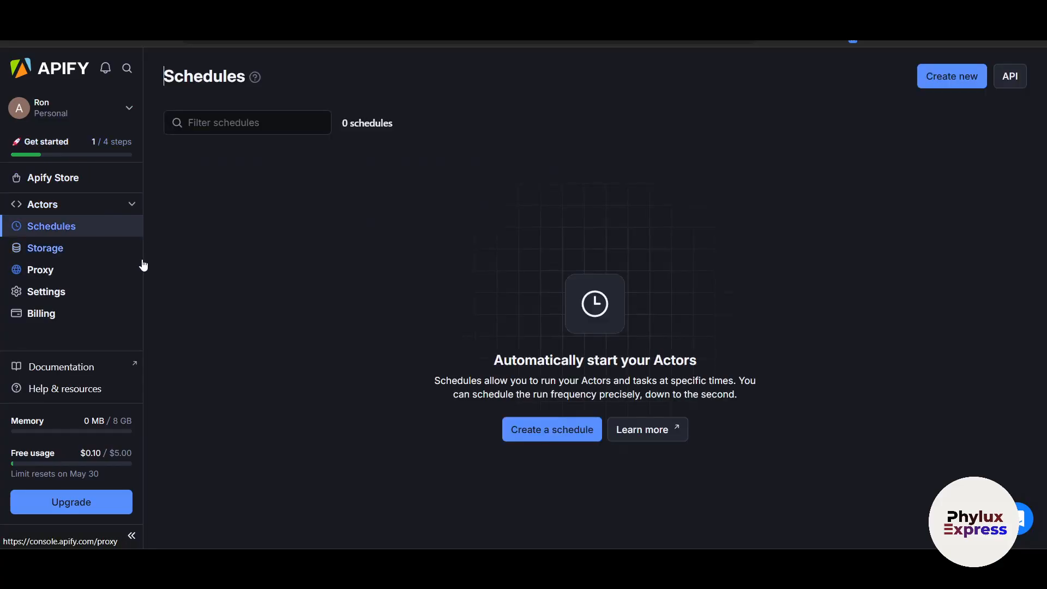
left_click(563, 439)
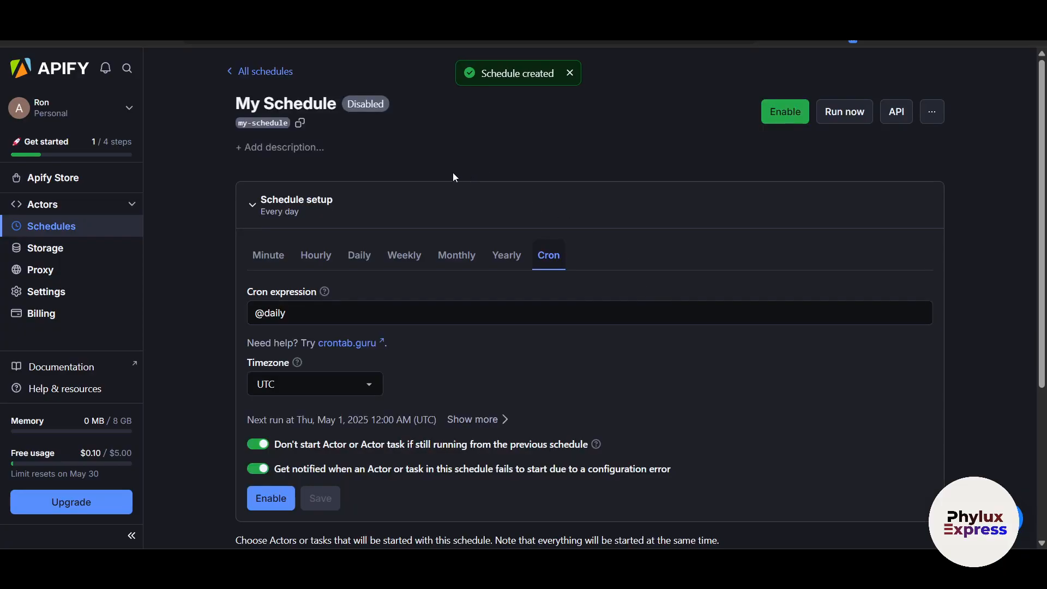
Examine the new schedule's setup, including its cron expression, timezone, notification options and the section for adding Actors or tasks.
scroll(470, 380, "down", 4)
scroll(480, 360, "up", 3)
scroll(480, 360, "up", 1)
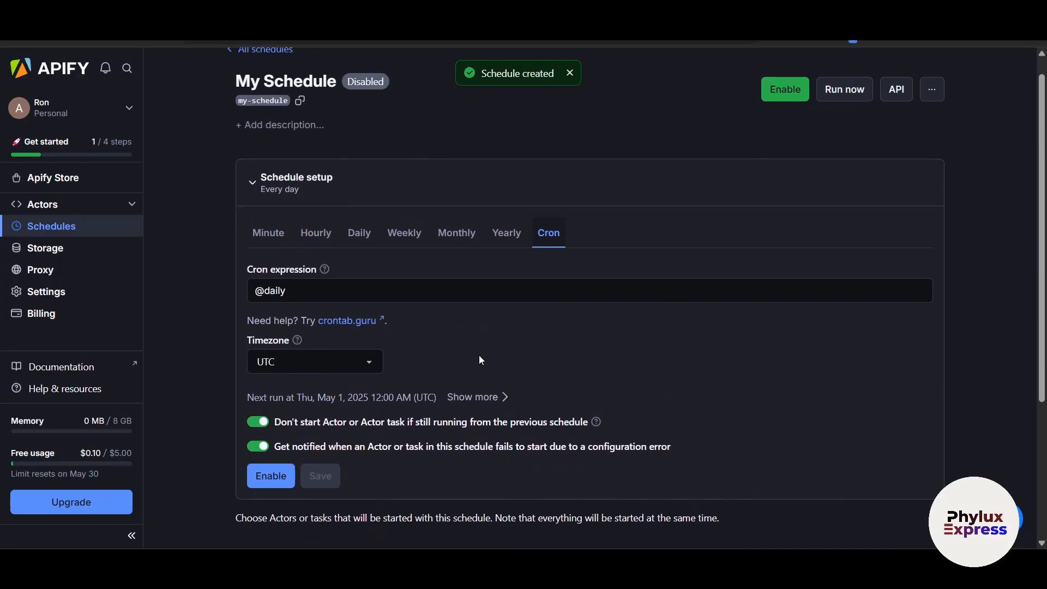
scroll(479, 360, "down", 4)
scroll(479, 360, "up", 5)
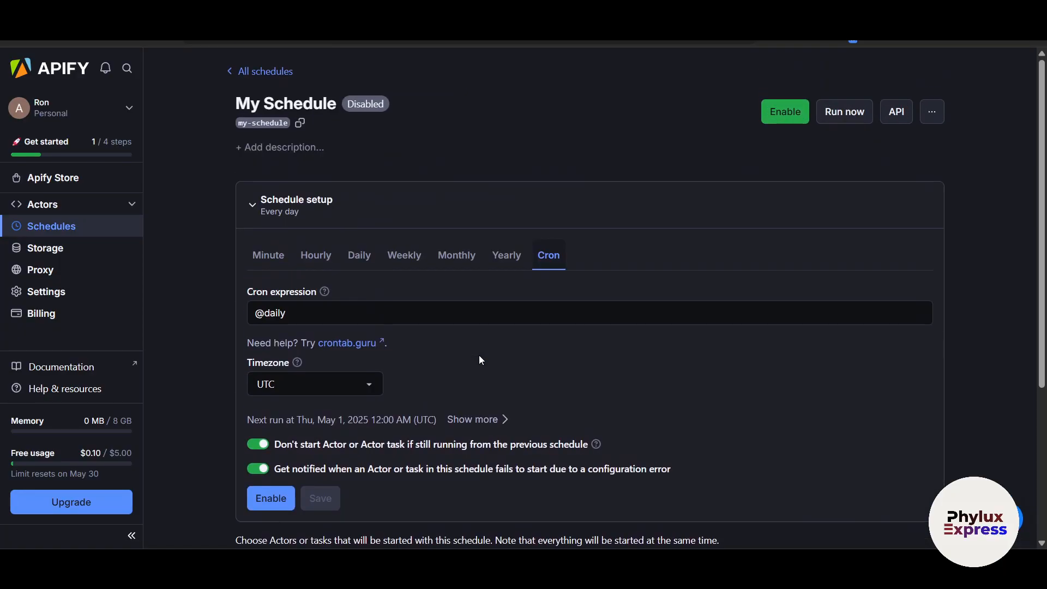
scroll(748, 369, "down", 1)
scroll(749, 371, "down", 3)
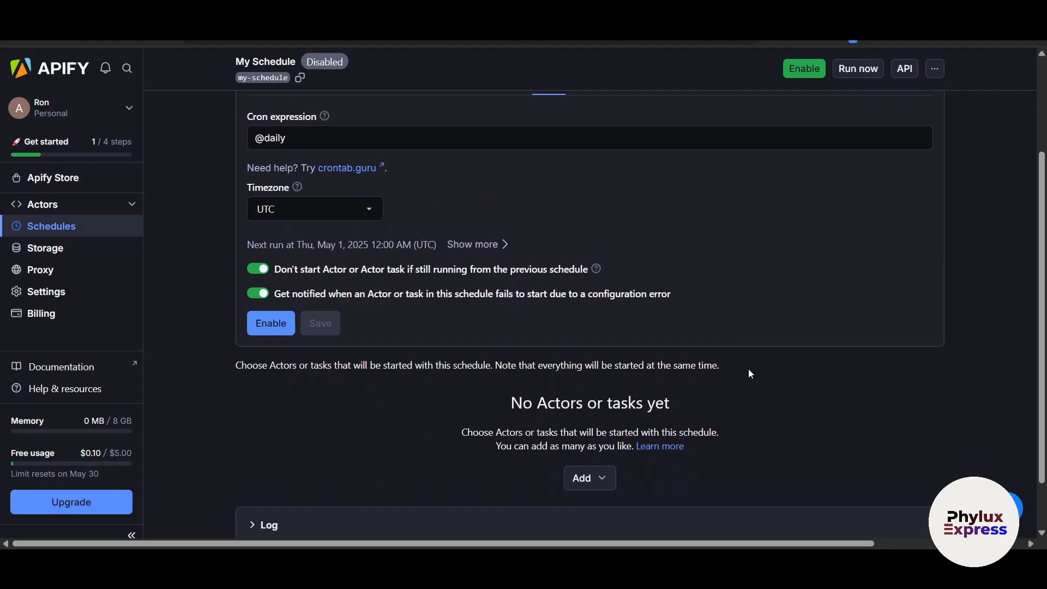
scroll(613, 331, "up", 4)
Look over the stored datasets and the Proxy page's daily usage, accessed domains, proxy groups and date range.
left_click(76, 246)
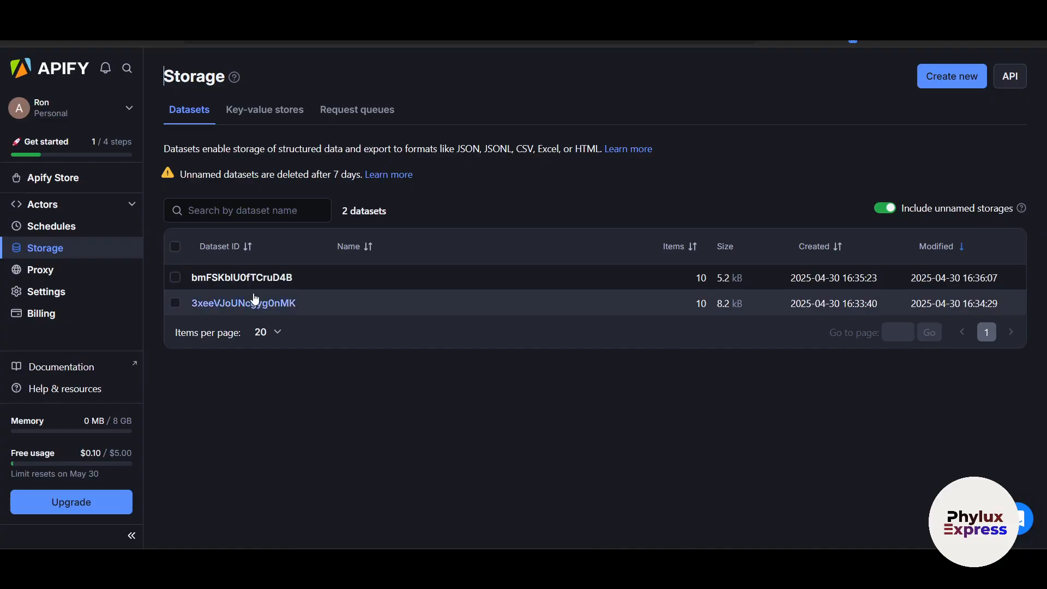
left_click(50, 273)
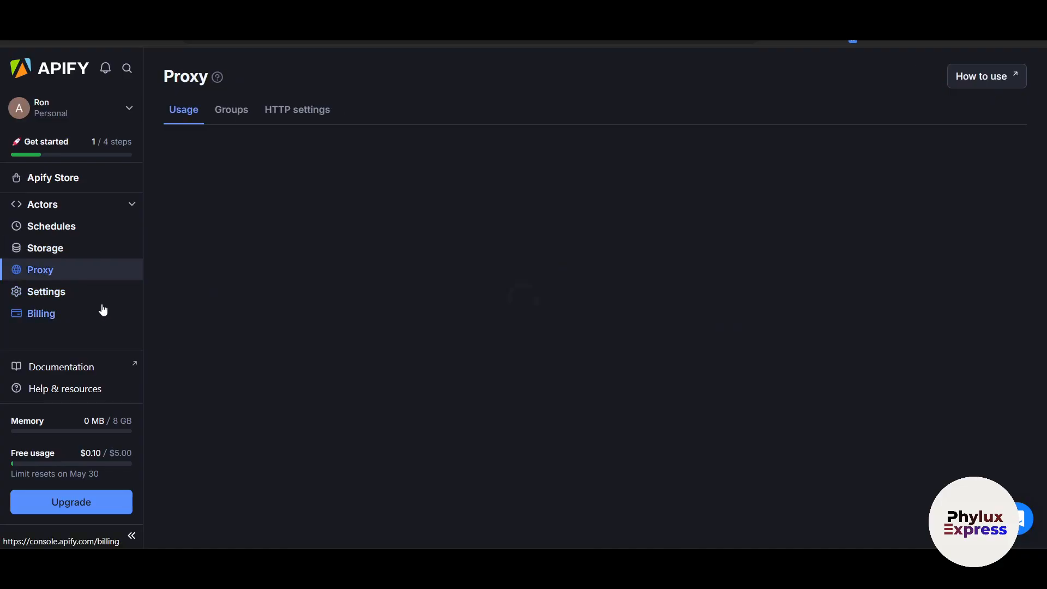
scroll(436, 380, "down", 6)
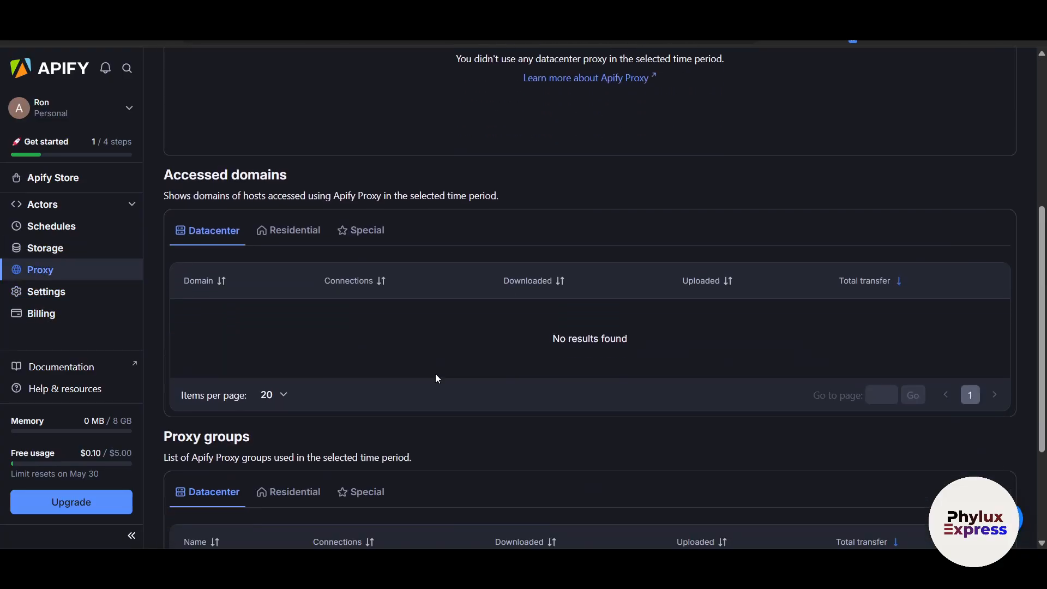
scroll(436, 377, "down", 3)
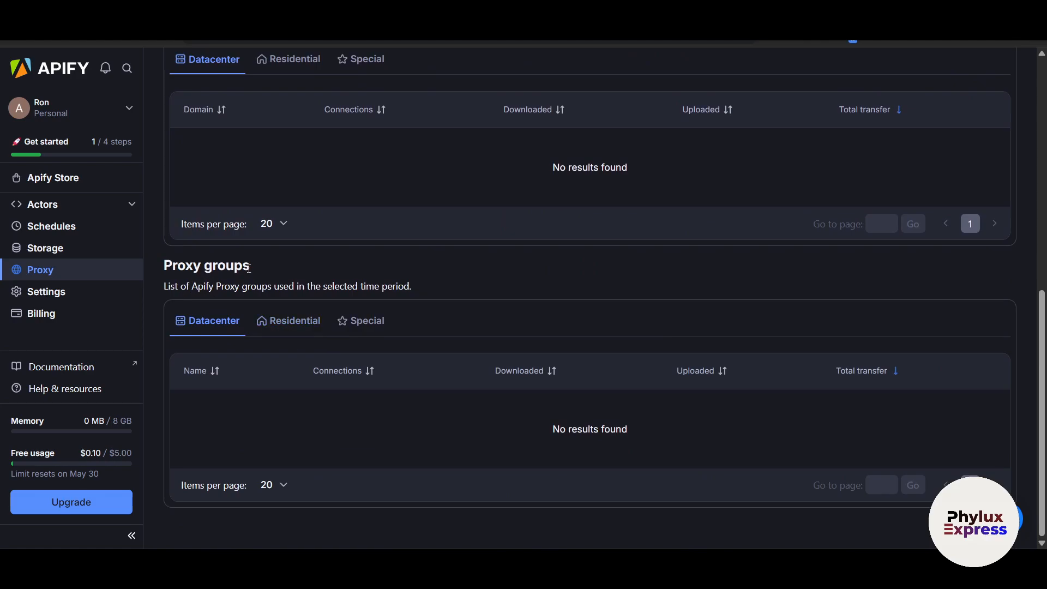
scroll(459, 327, "up", 9)
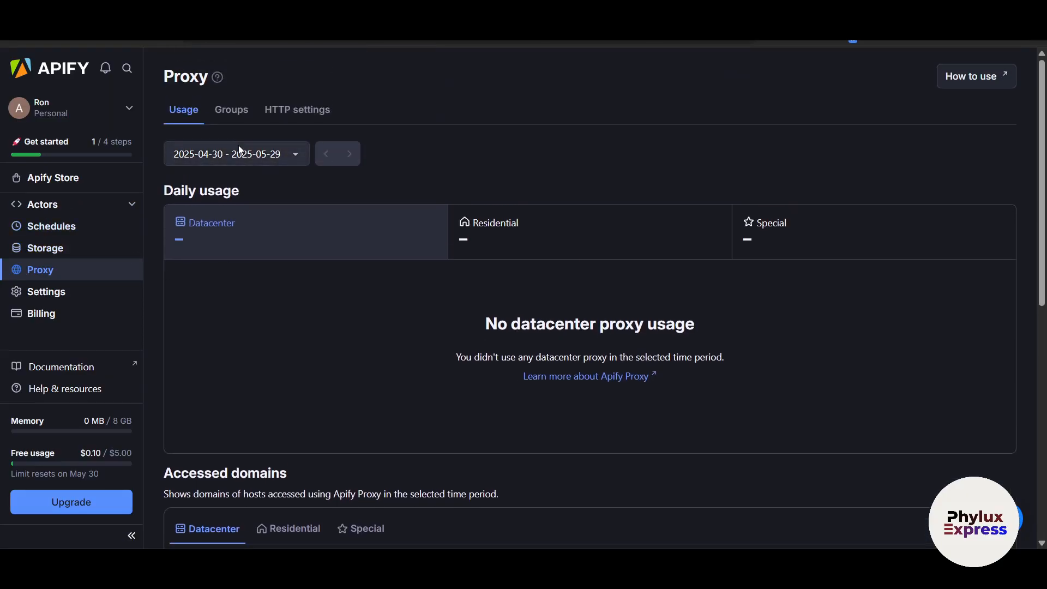
left_click(268, 144)
left_click(584, 166)
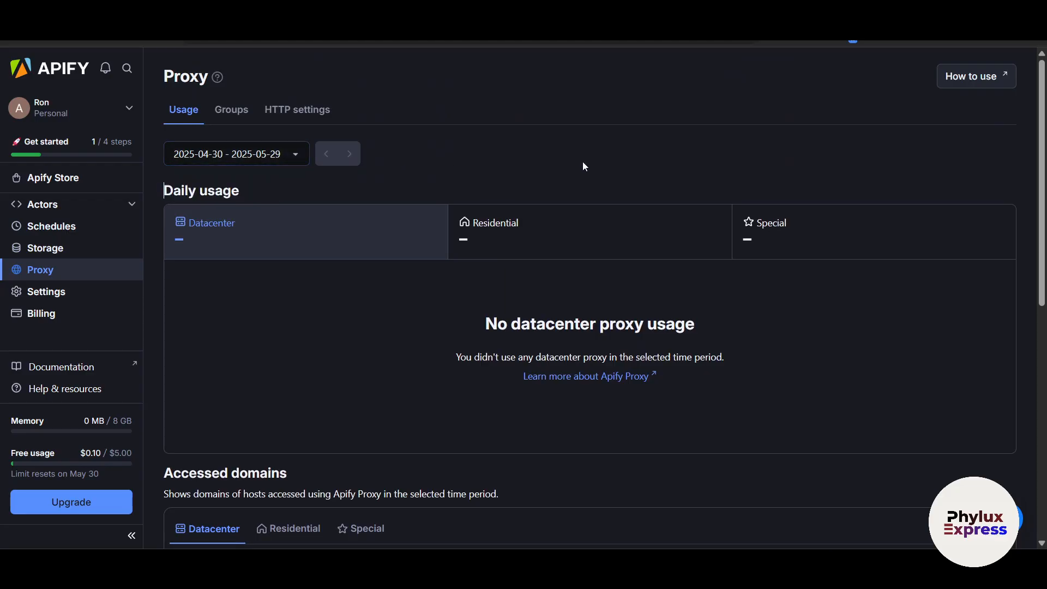
Review the current period's billing with the Actors cost breakdown expanded, and return to the Actors overview.
left_click(53, 313)
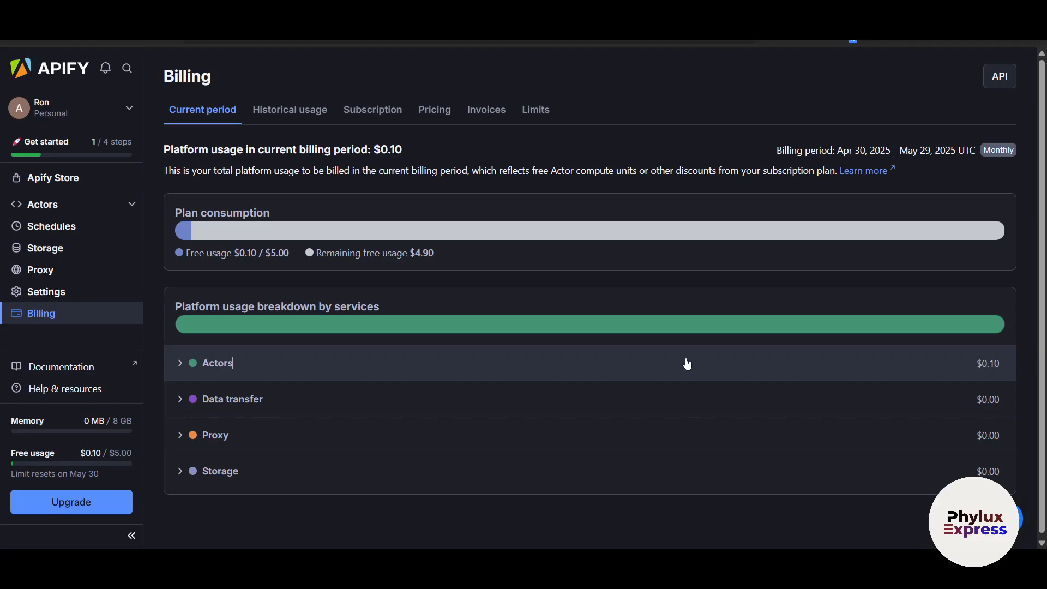
left_click(685, 362)
scroll(327, 395, "down", 2)
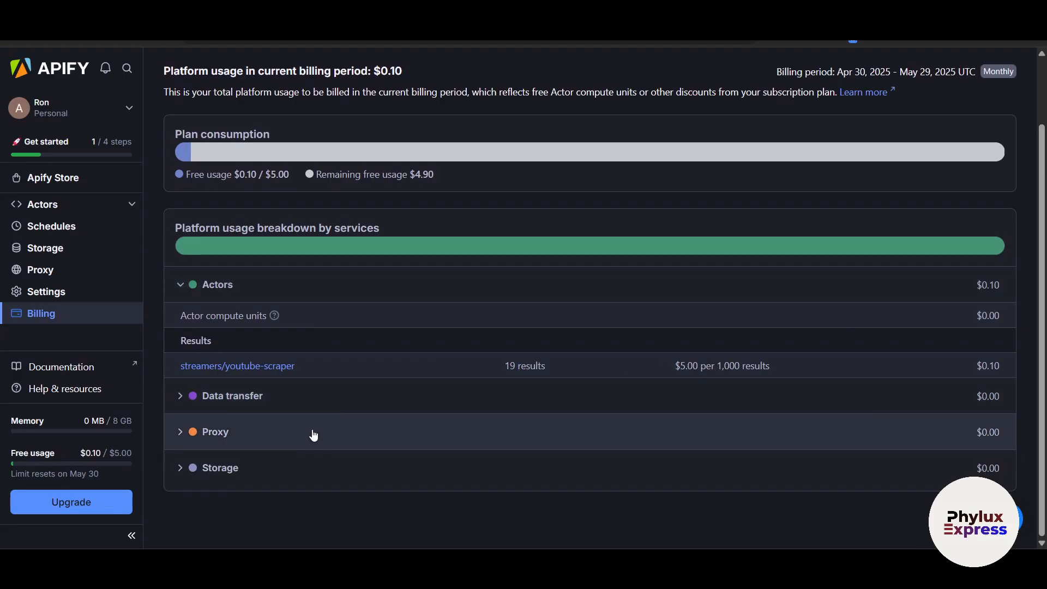
scroll(313, 435, "up", 2)
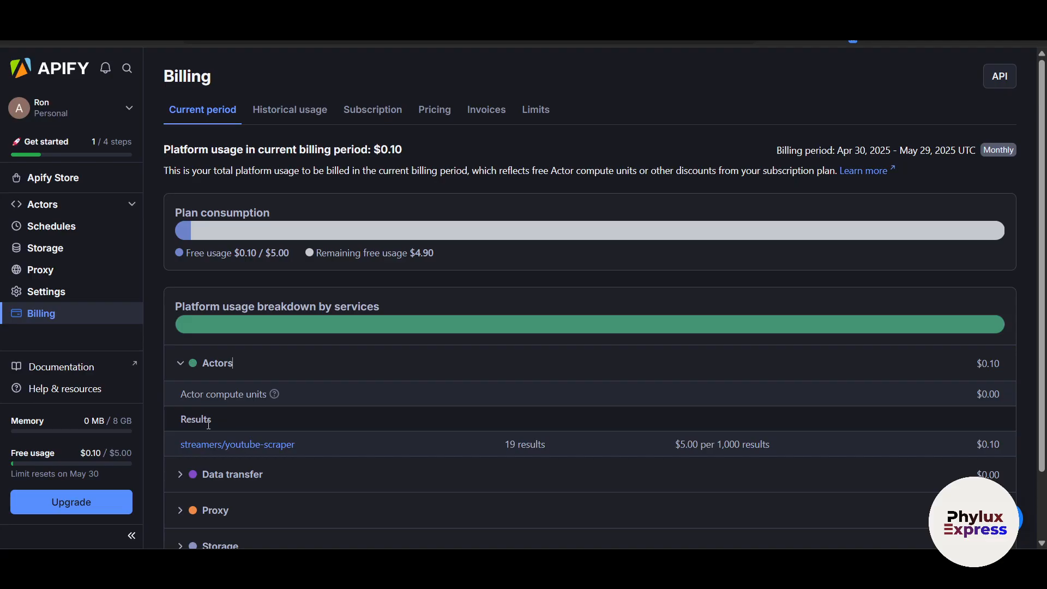
scroll(511, 430, "down", 2)
scroll(511, 430, "up", 2)
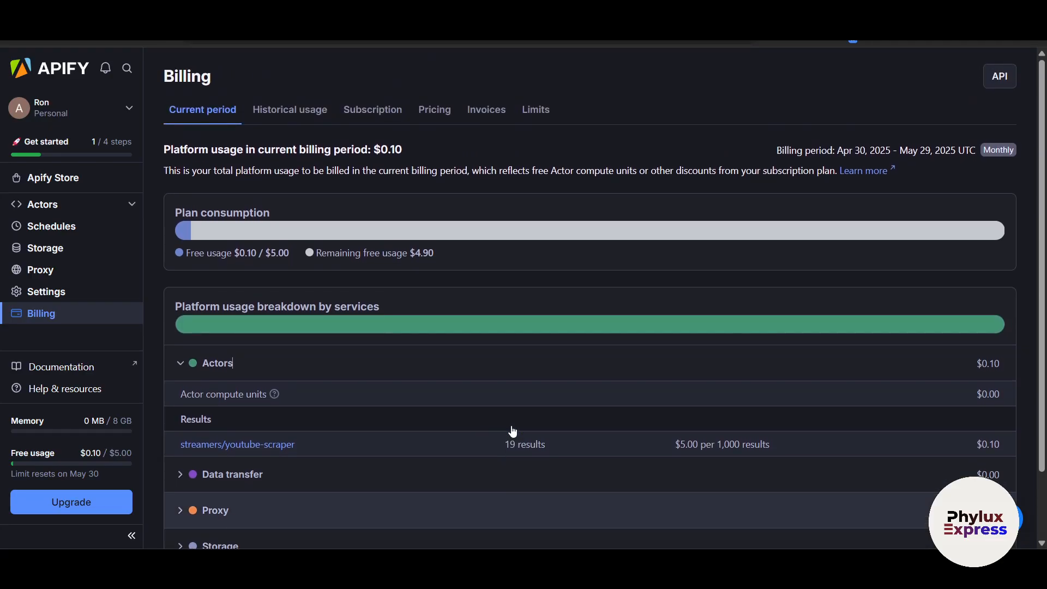
scroll(83, 419, "down", 2)
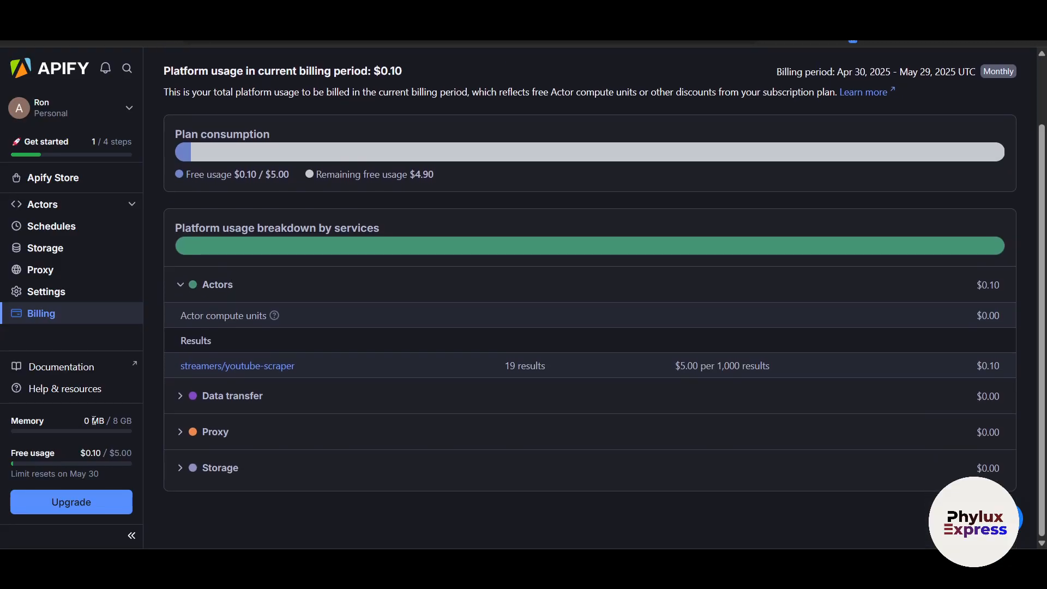
scroll(96, 440, "up", 2)
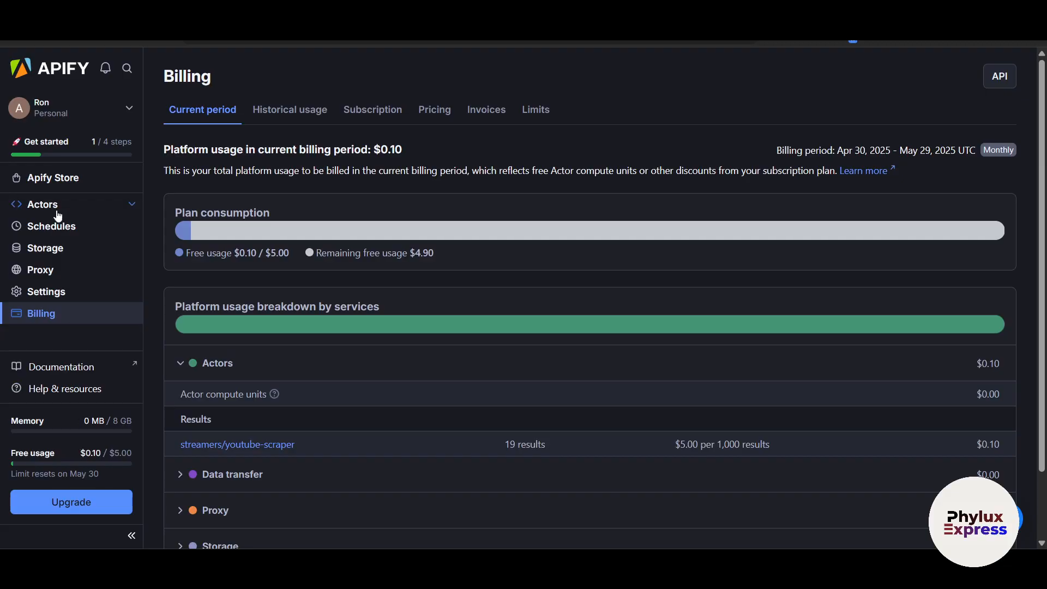
left_click(64, 79)
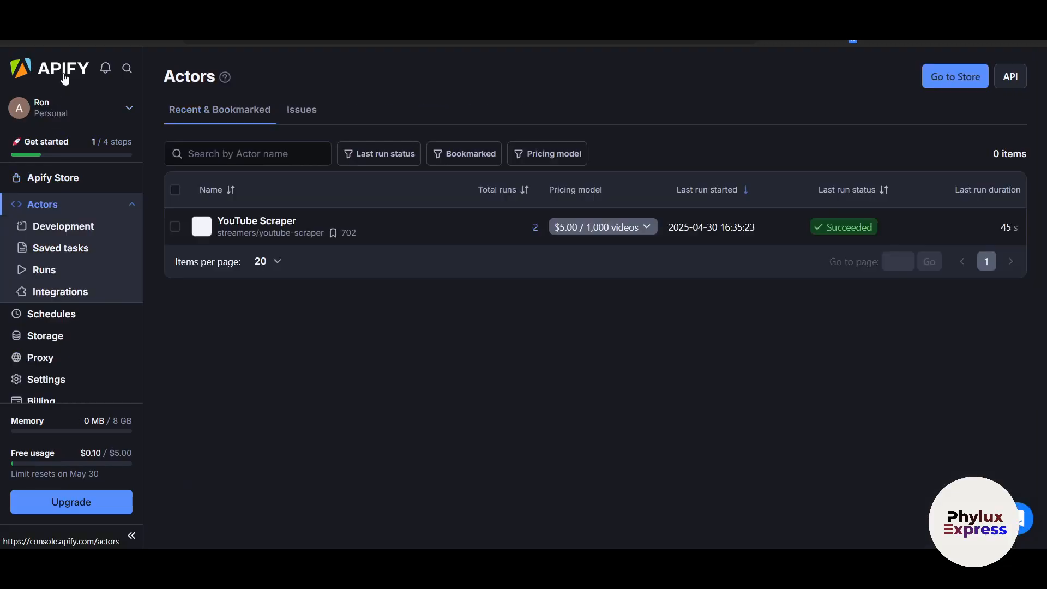